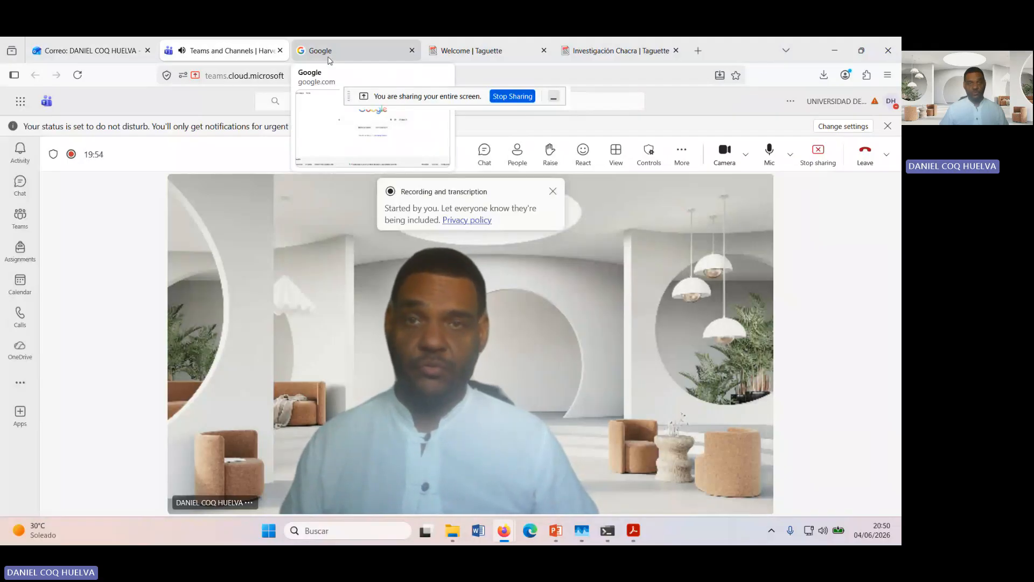
Step: Switch to the open Google page and search the web for "taguette"
left_click(329, 61)
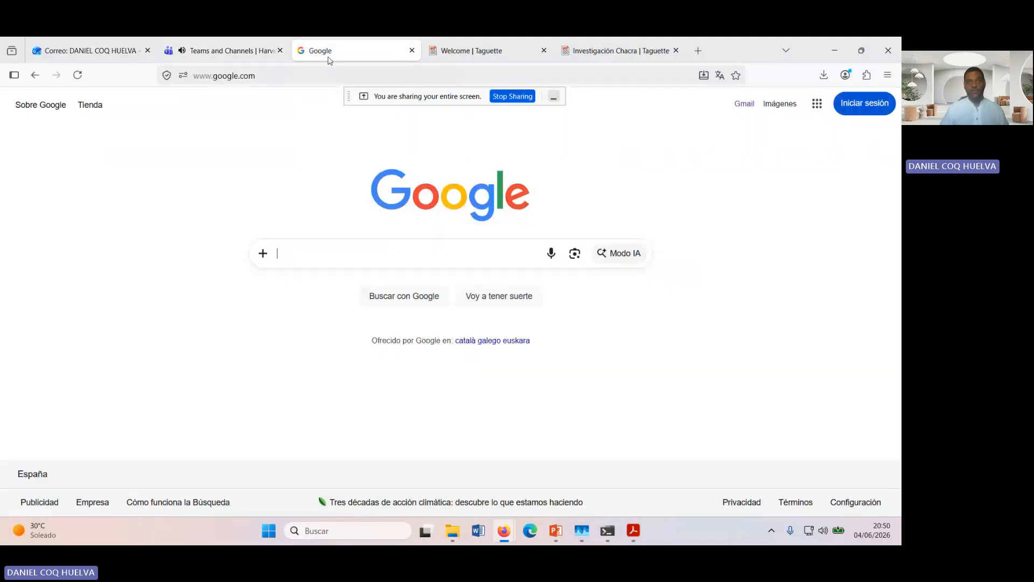
left_click(351, 256)
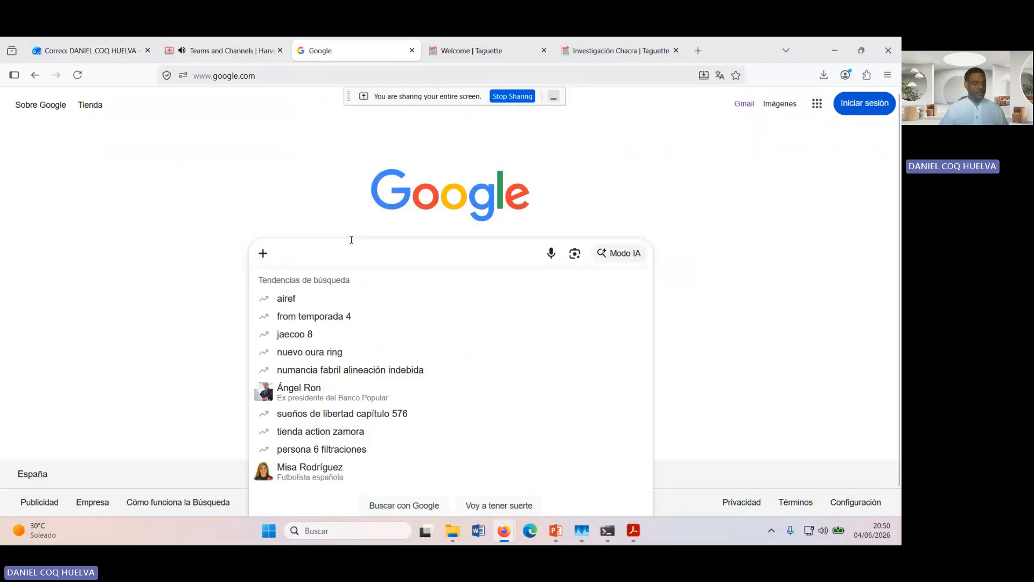
type("tagu")
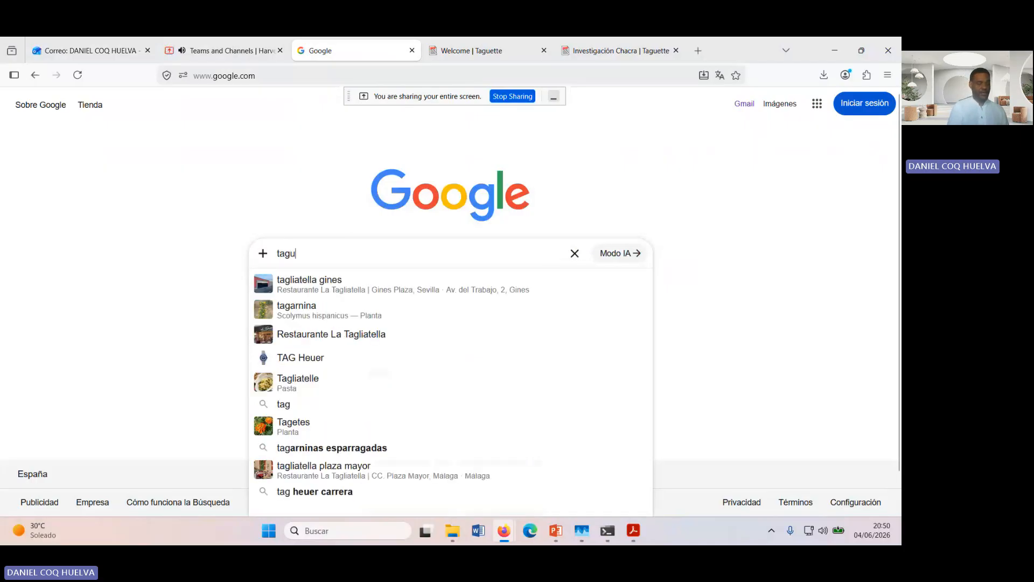
type("ette")
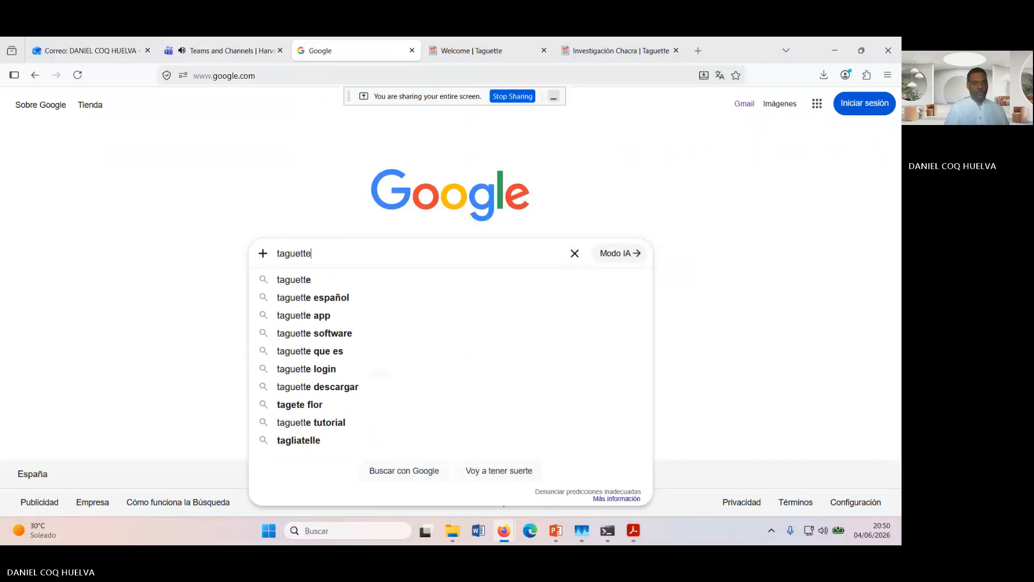
key("Return")
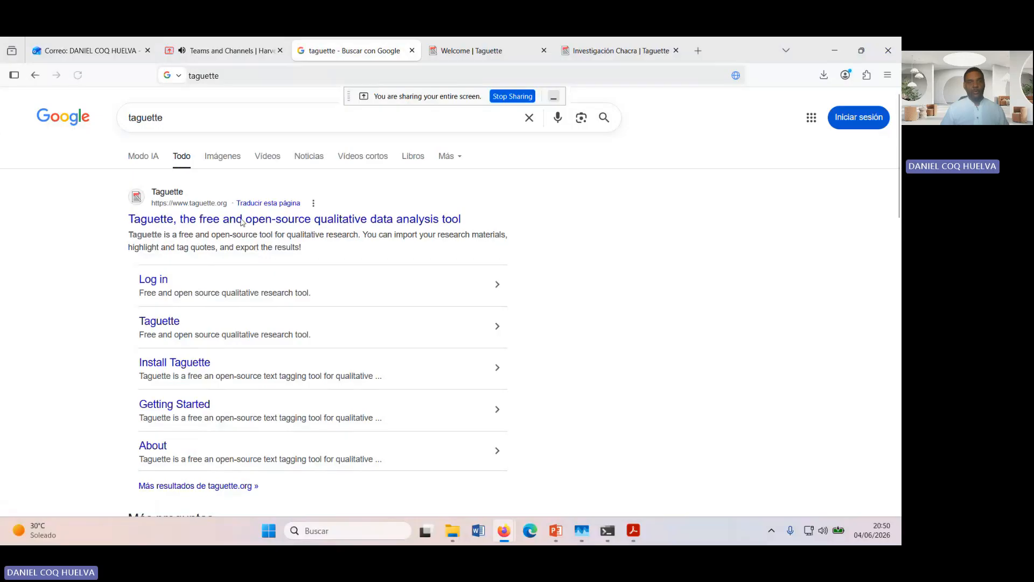
Step: Open the official Taguette website and go to the login page of its online server version
left_click(238, 220)
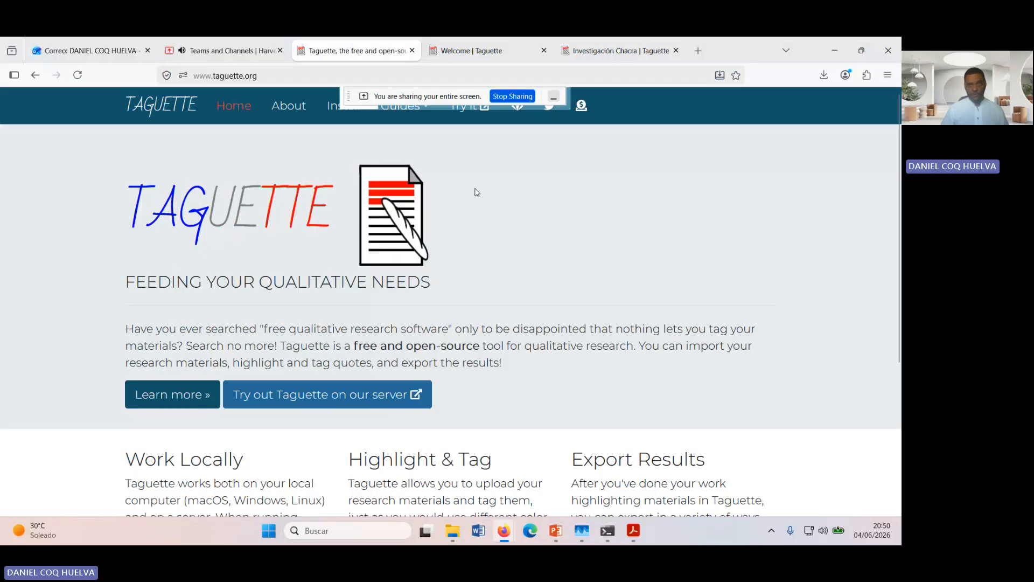
left_click(469, 118)
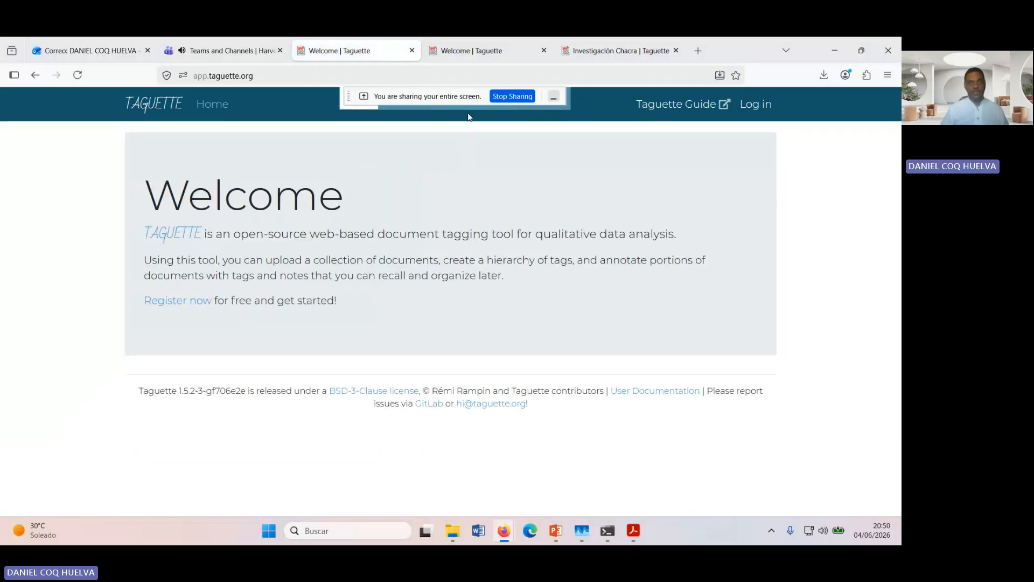
left_click(757, 105)
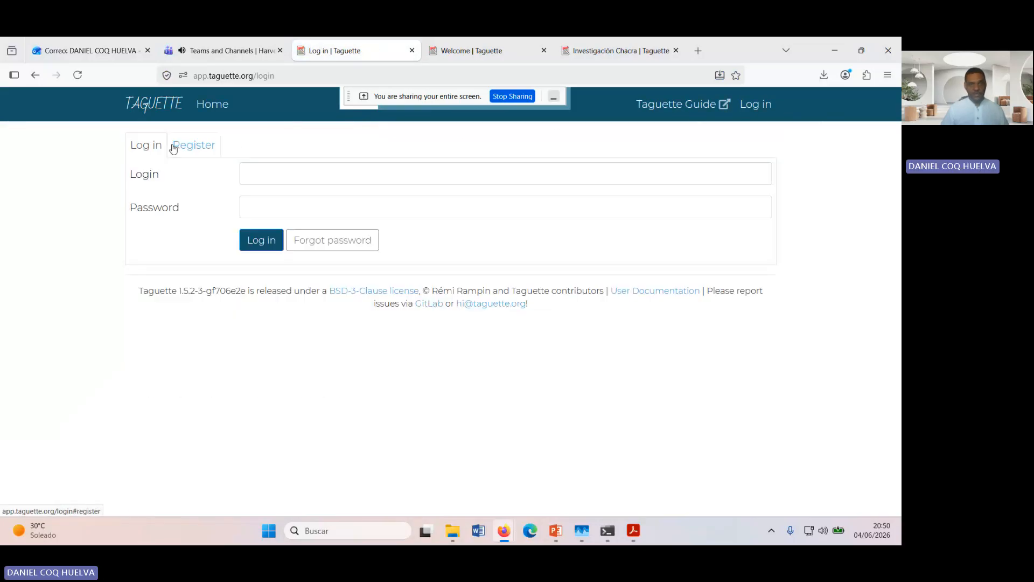
Step: Open the account registration form and enter the login name for the new account
left_click(203, 150)
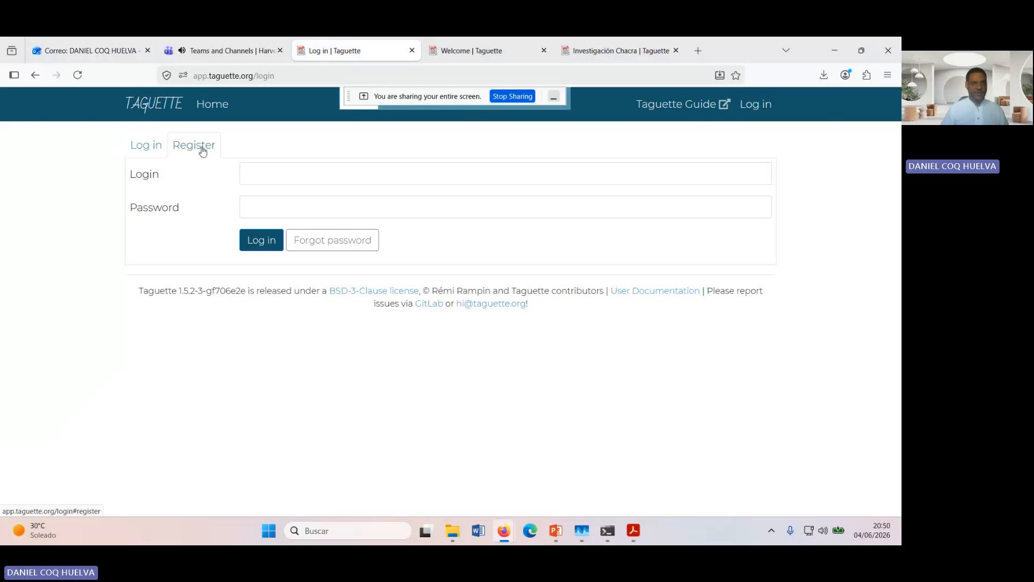
left_click(280, 173)
type("f")
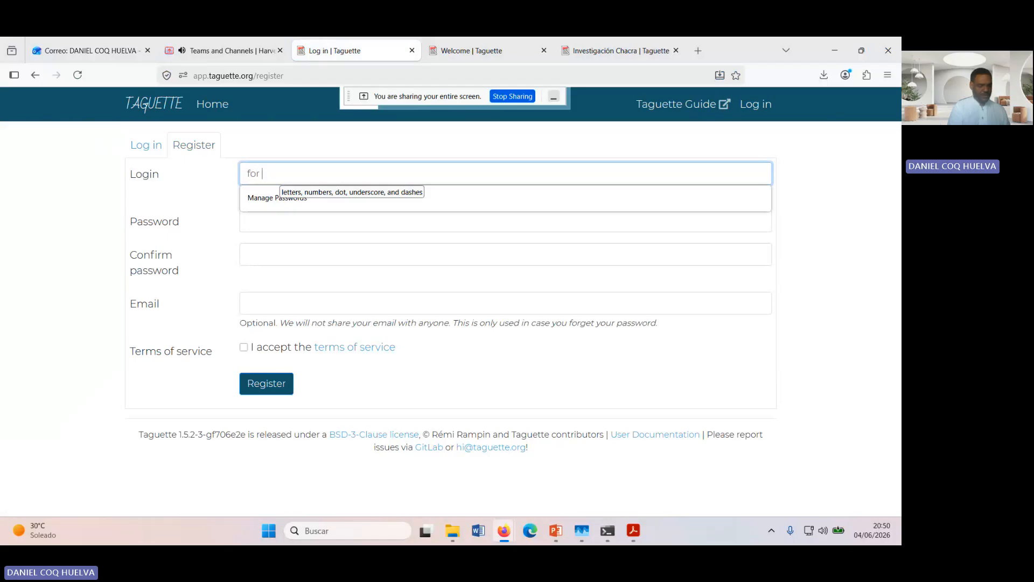
type("orus")
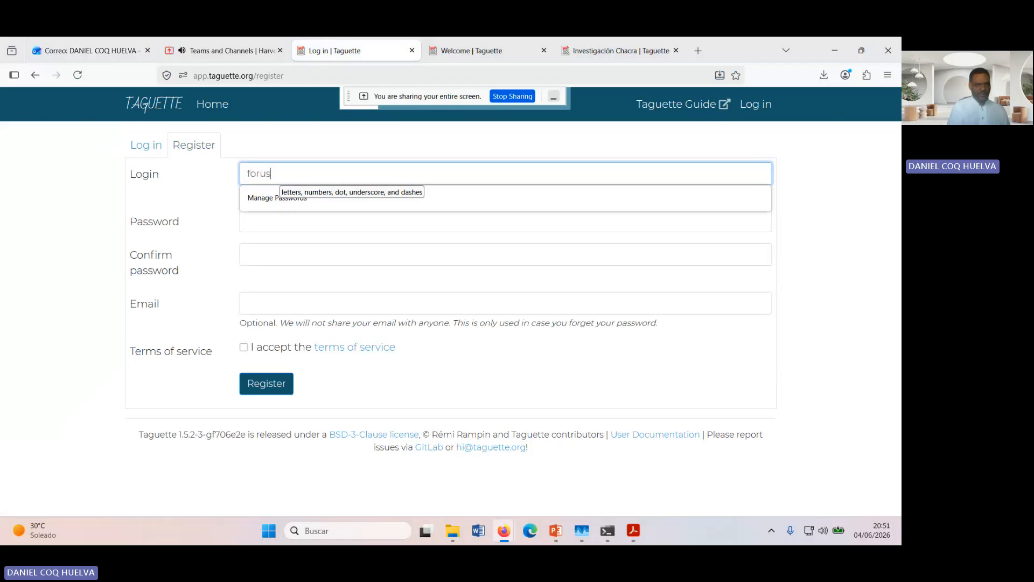
key("BackSpace")
key("BackSpace")
type("h")
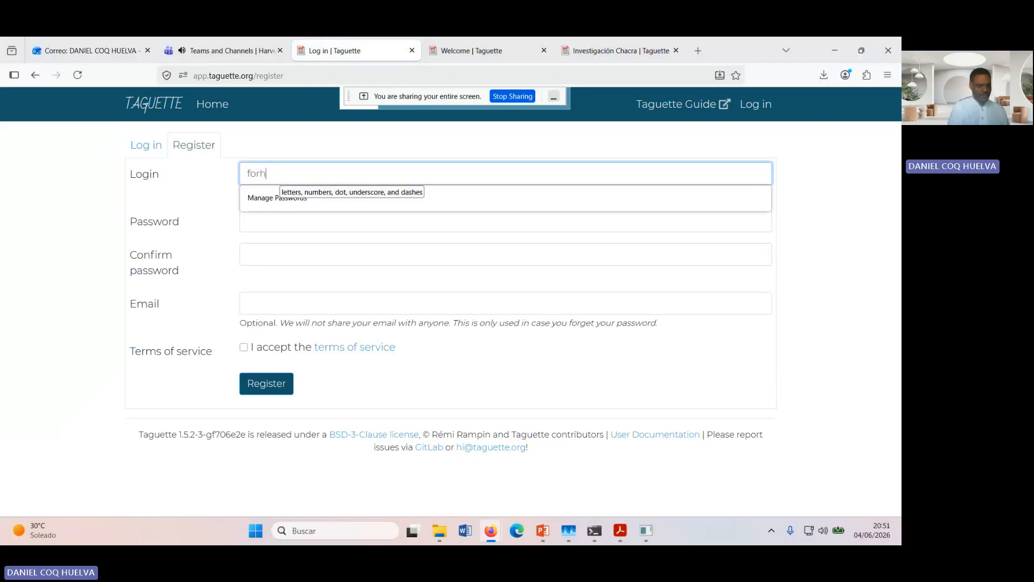
type("av")
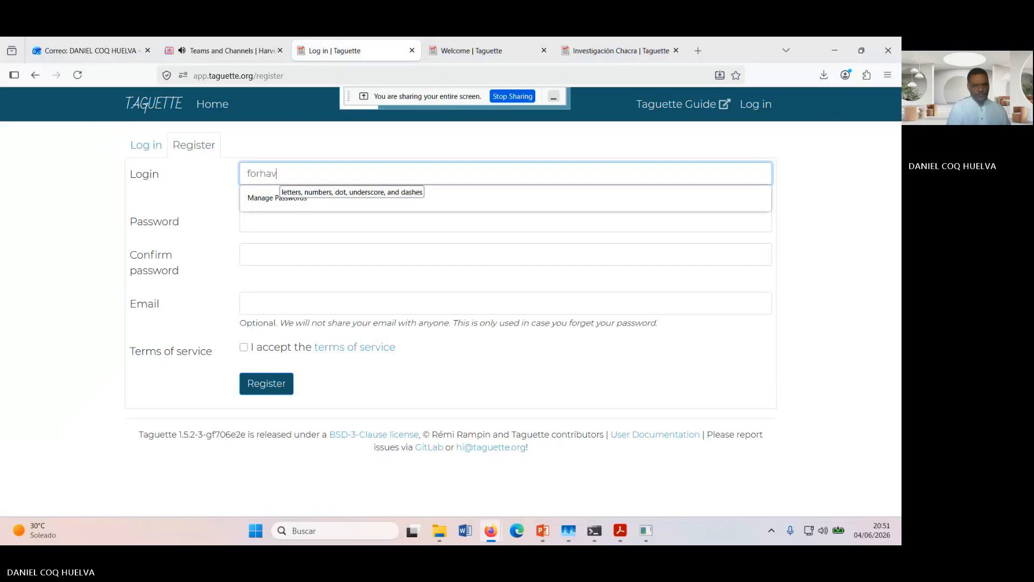
type("ers")
key("BackSpace")
key("BackSpace")
type("s")
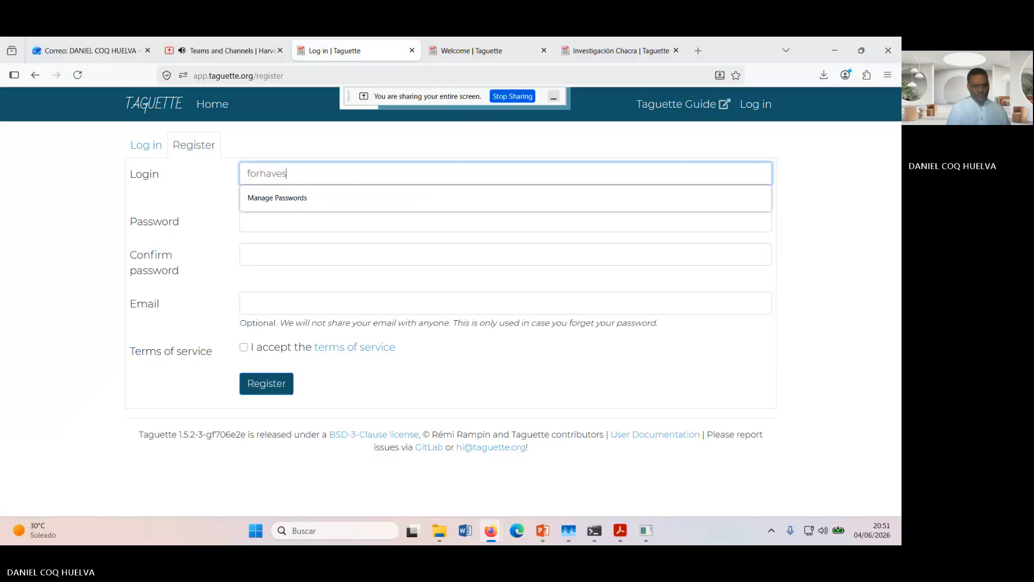
key("BackSpace")
type("rvestusers")
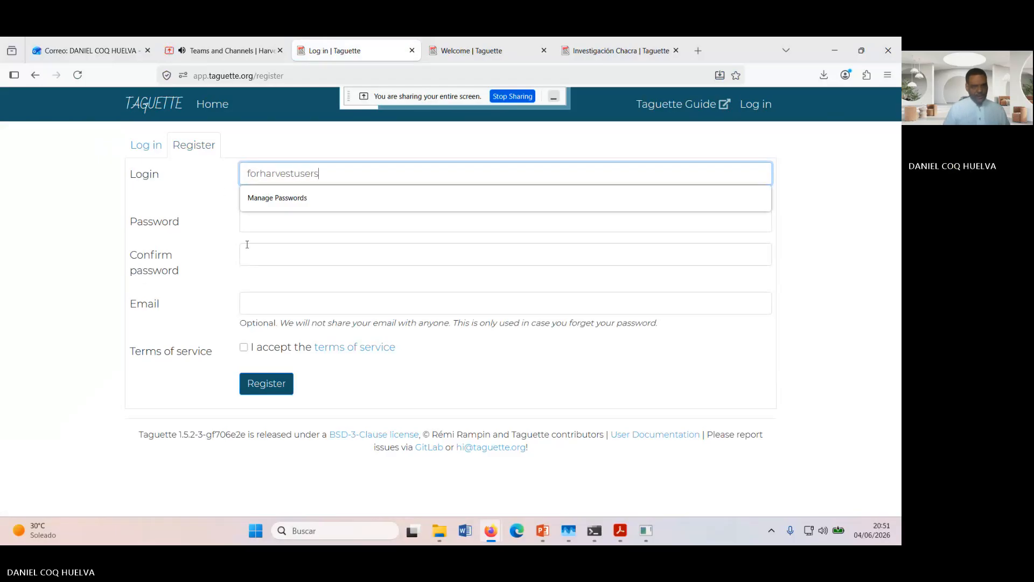
Step: Fill in the registration form's email with the saved address
left_click(270, 304)
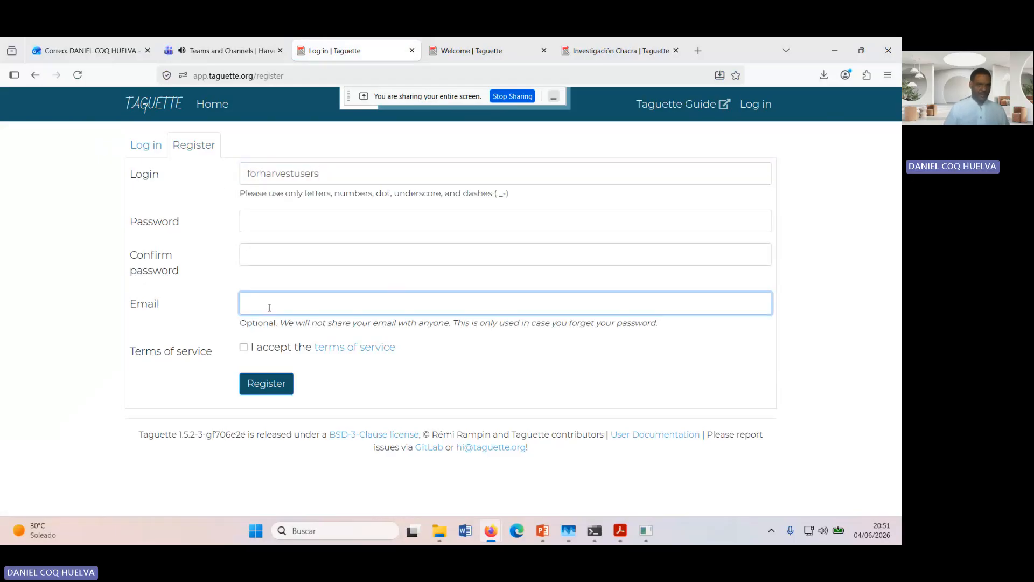
type("for")
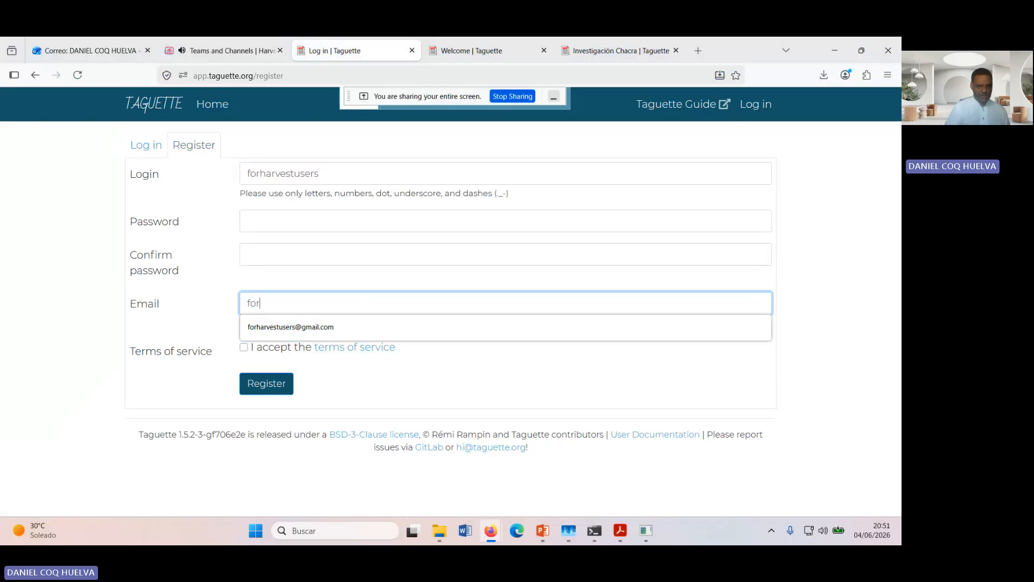
left_click(269, 326)
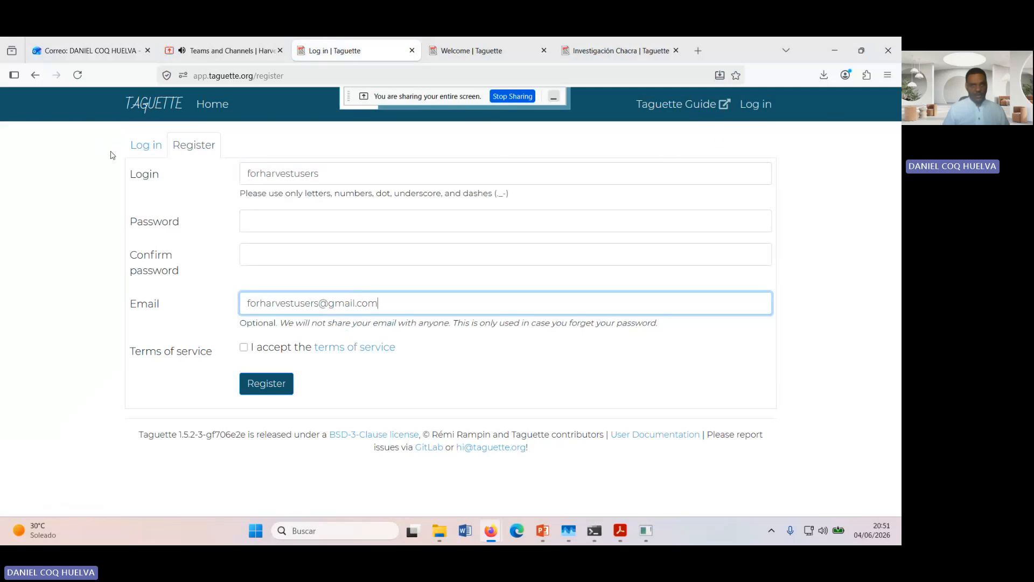
Step: Return to the login form and enter the existing account's login name
left_click(143, 150)
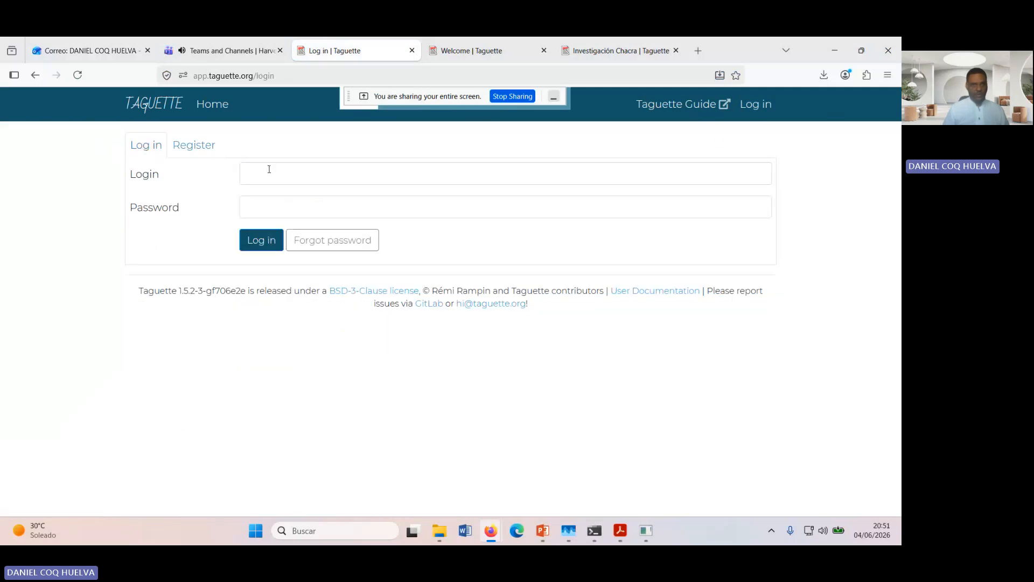
left_click(269, 169)
type("for")
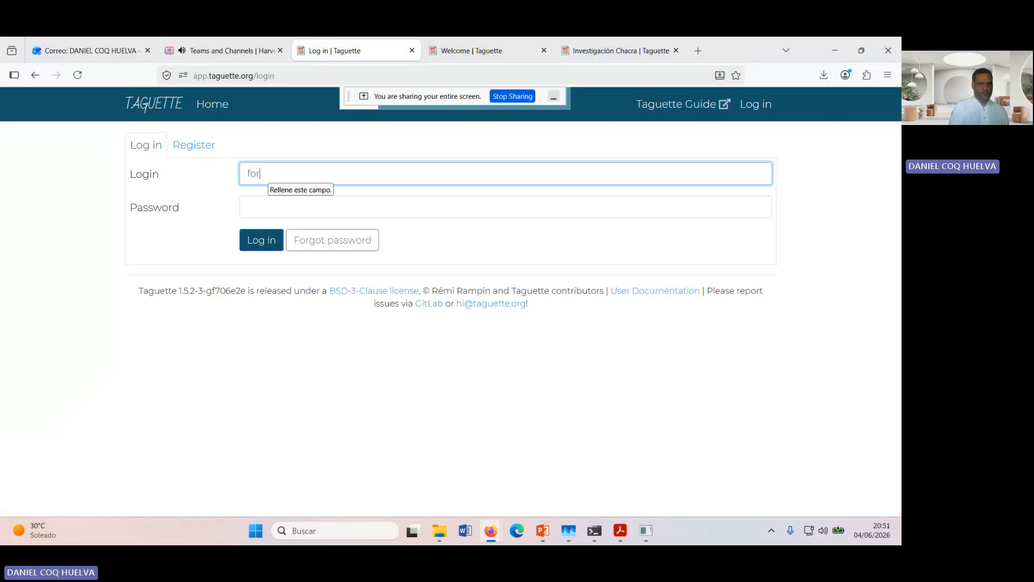
type("ha")
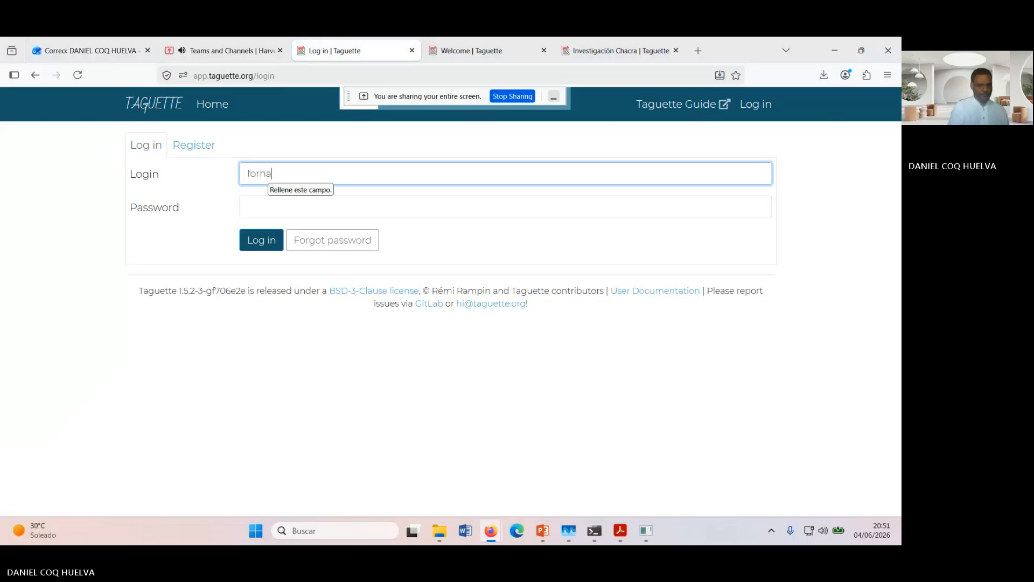
type("rvestyusers")
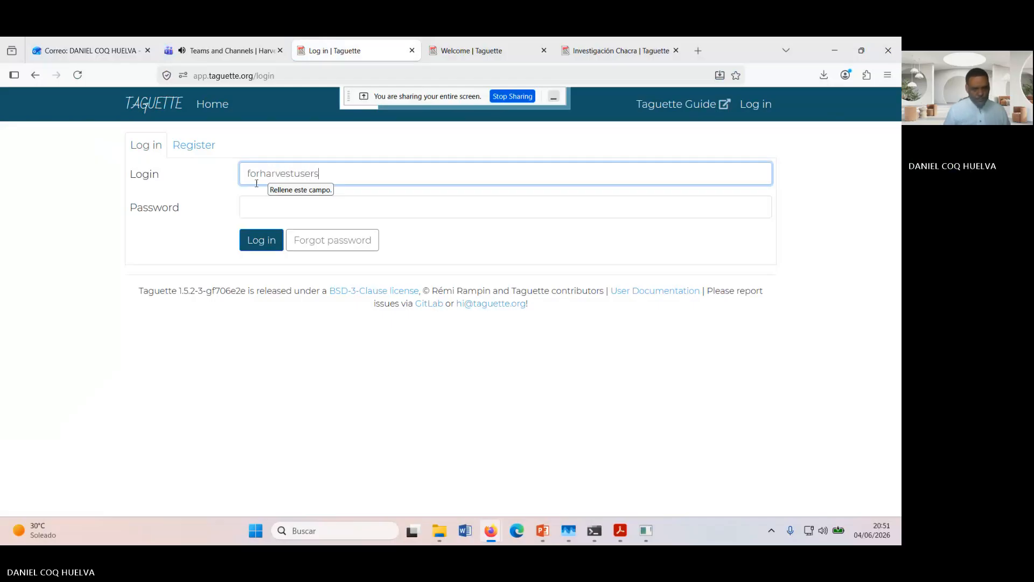
Step: Enter the account password, log in to Taguette and decline saving the password in the browser
left_click(267, 200)
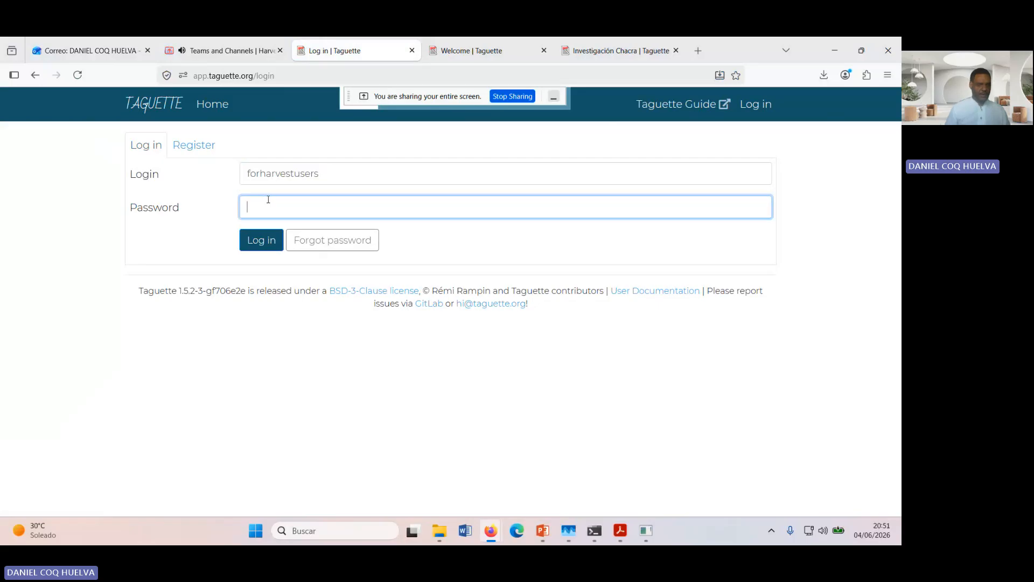
type("••••••")
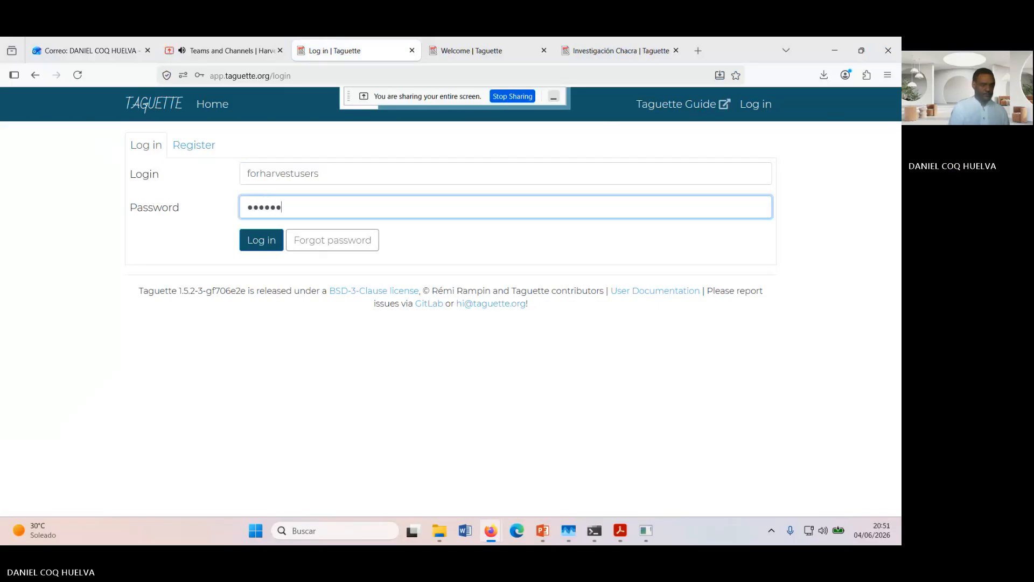
type("••")
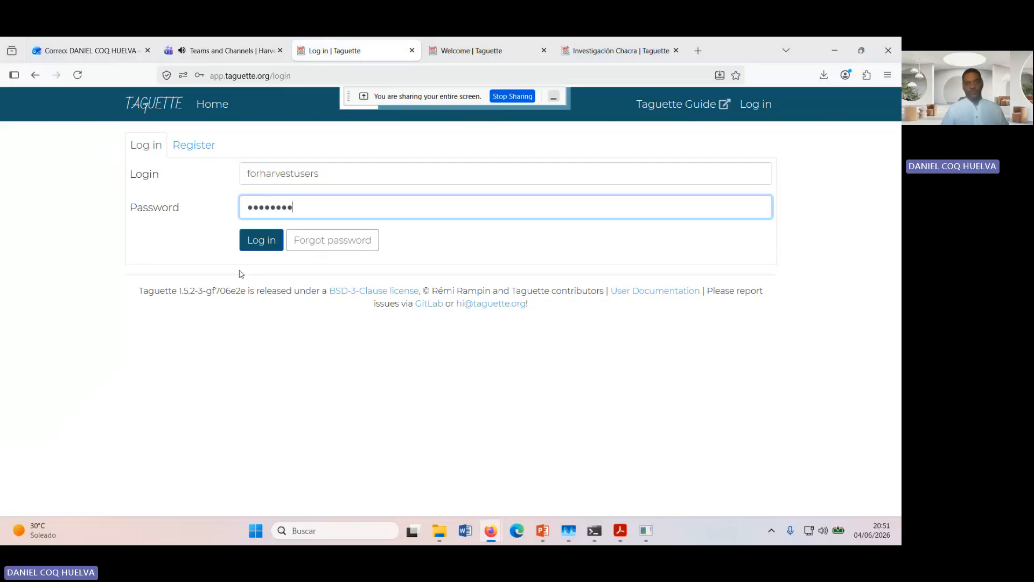
left_click(260, 245)
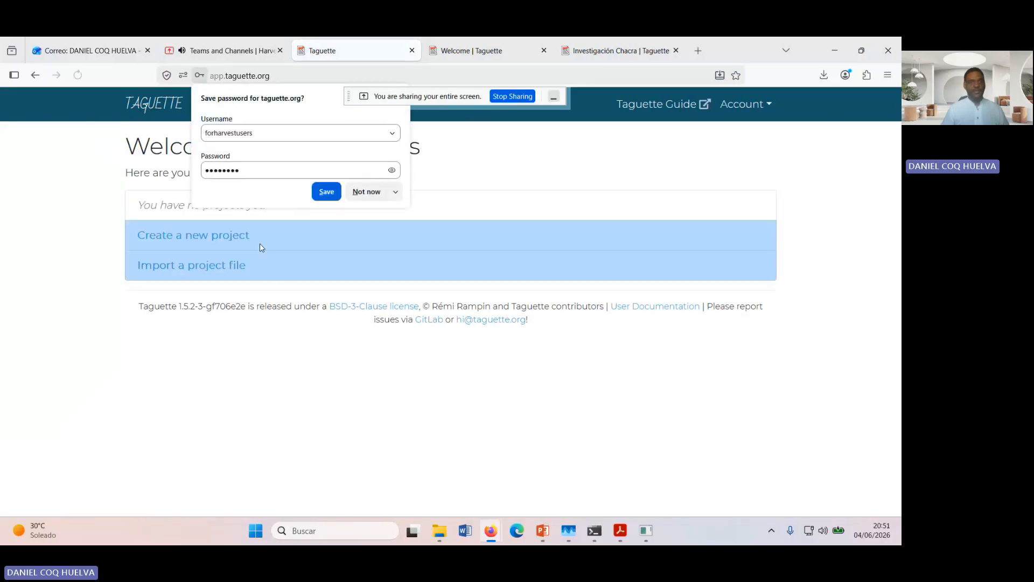
left_click(368, 192)
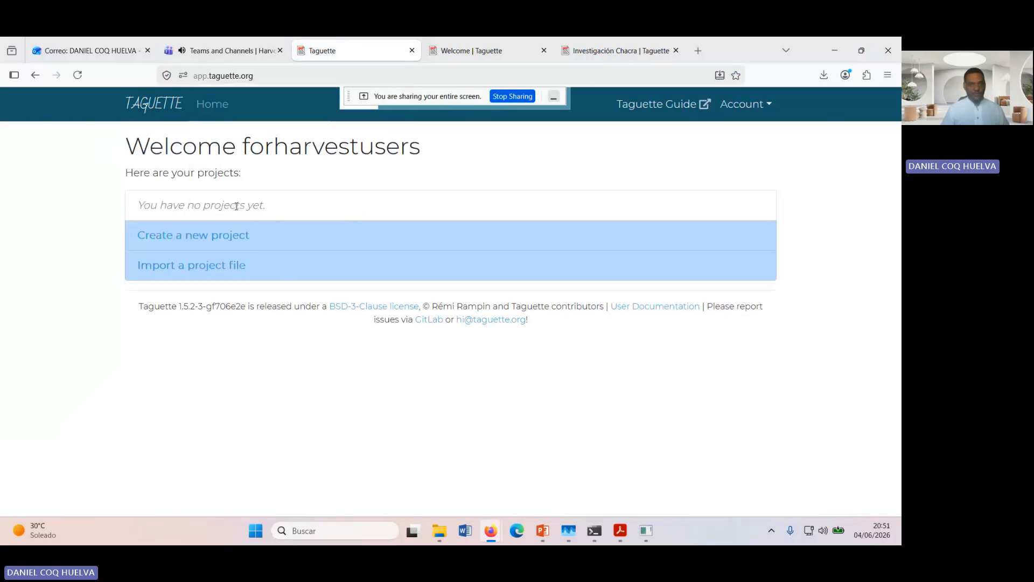
Step: Start a new project and name it "Harvest project"
left_click(190, 237)
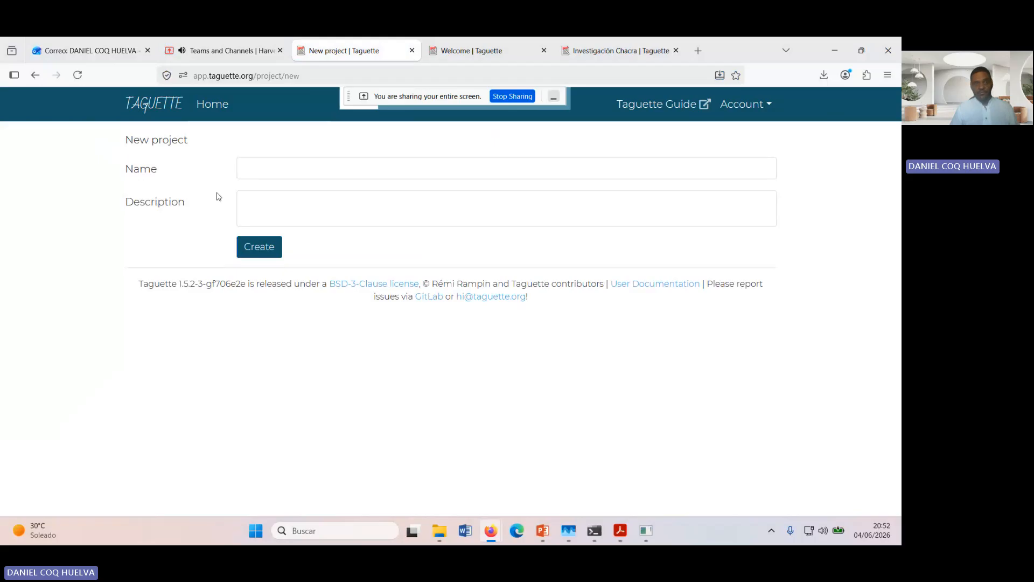
left_click(261, 163)
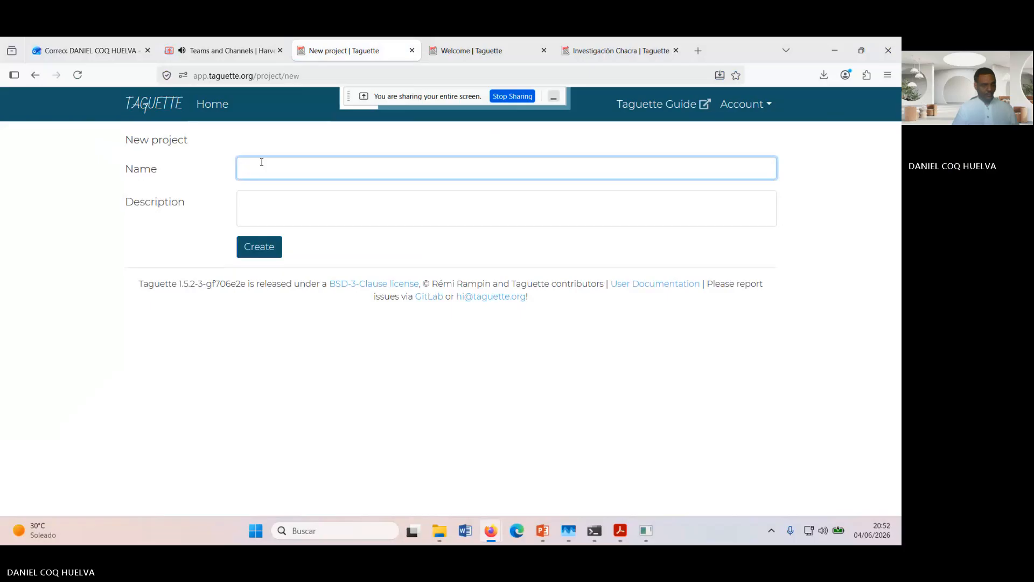
type("H")
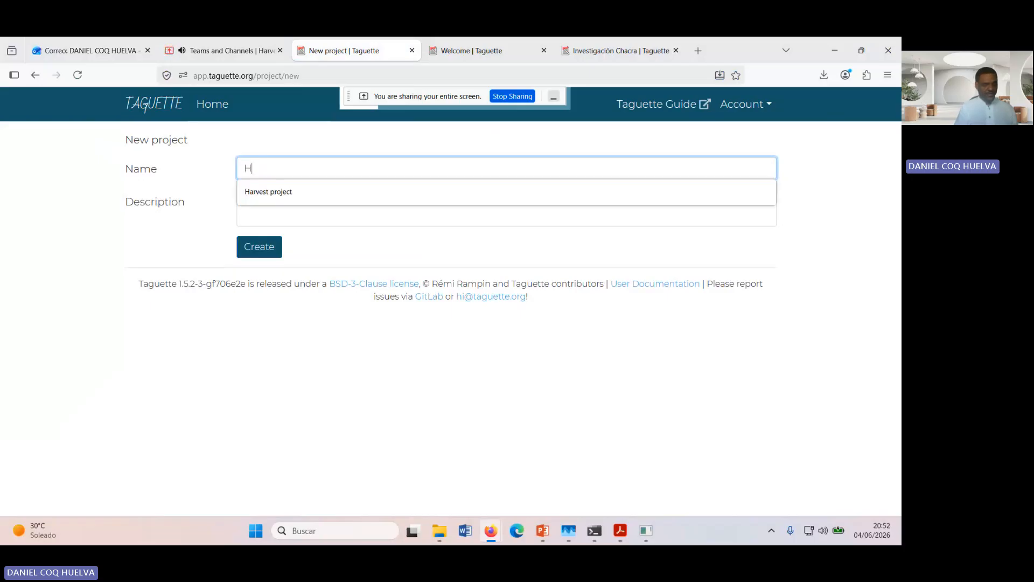
type("arves")
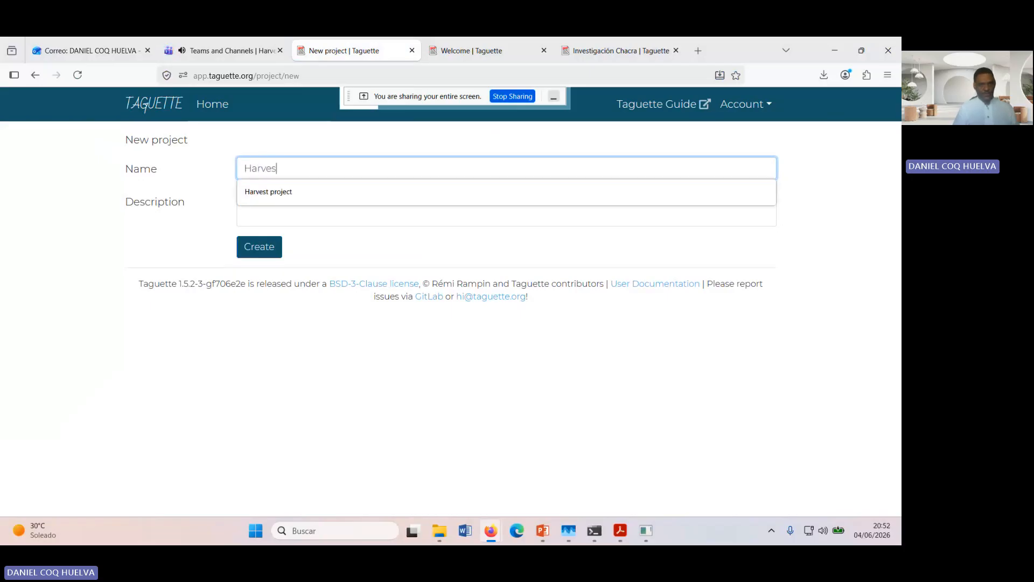
left_click(290, 194)
Step: Describe the project as "Research about food sovereingty and resilience in South East Asia" and create it
left_click(295, 211)
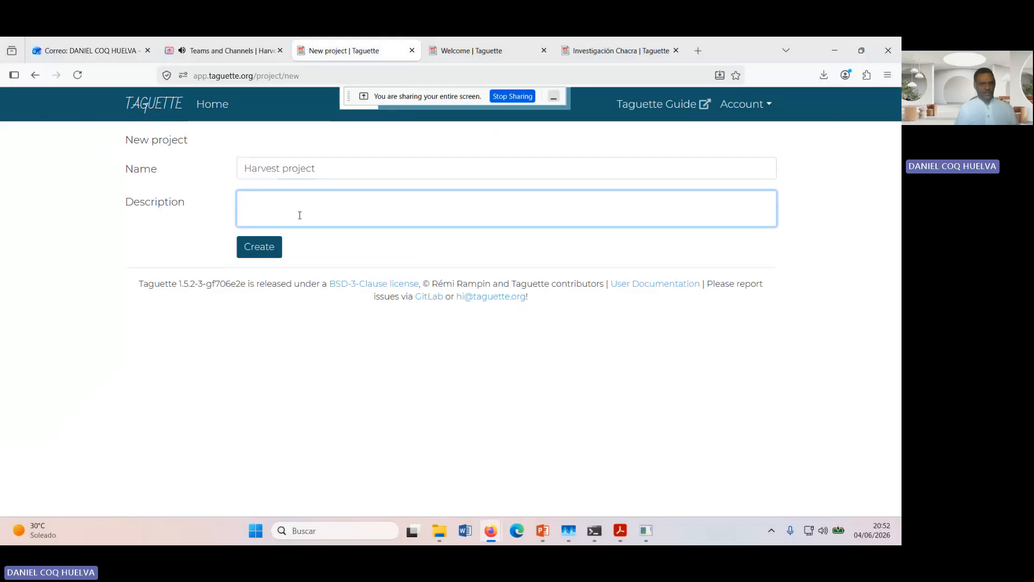
type("Research abo")
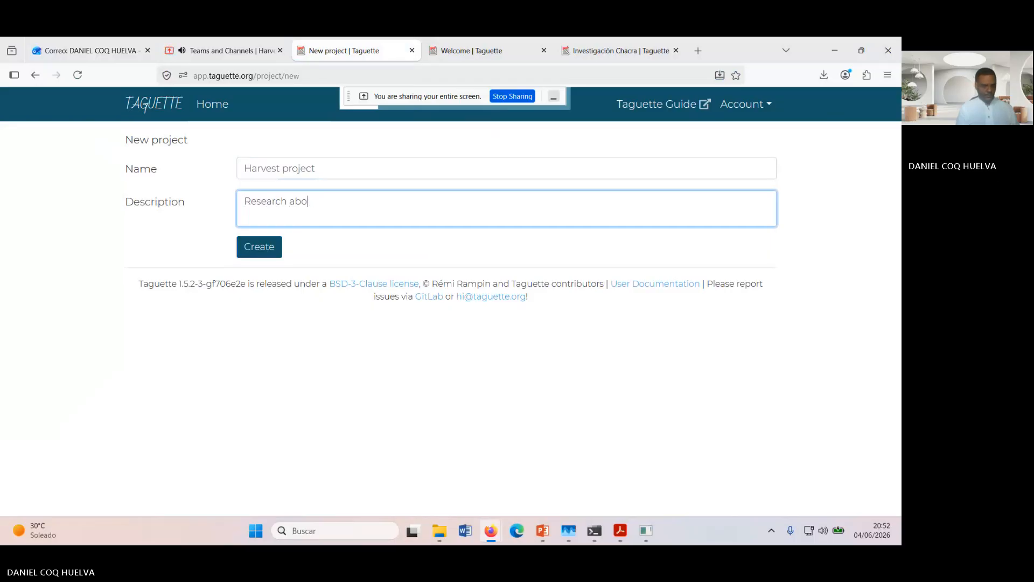
type("out forr")
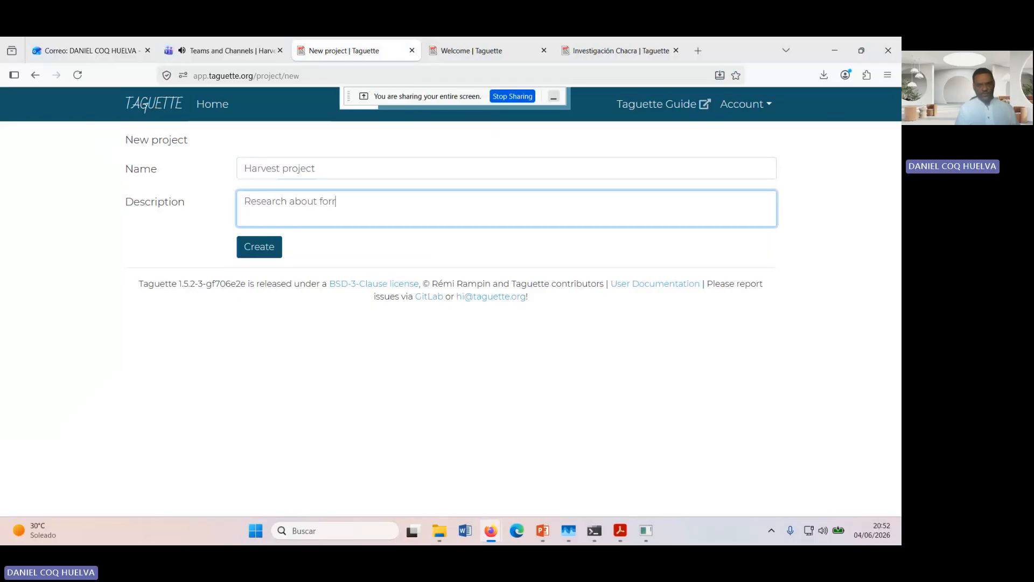
key("BackSpace")
type("od sovereingty and ")
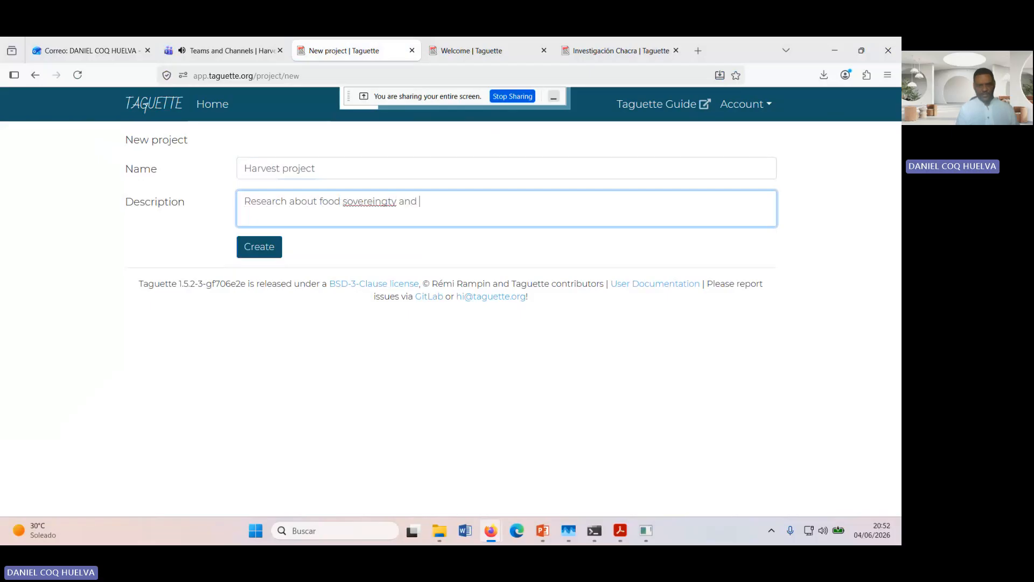
type("resilience in South East ")
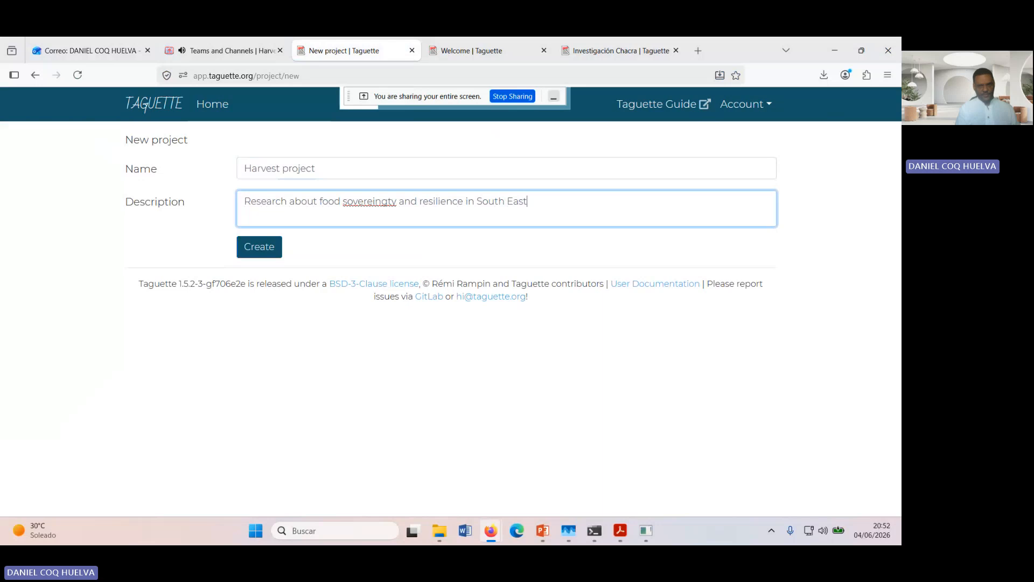
type("Asia")
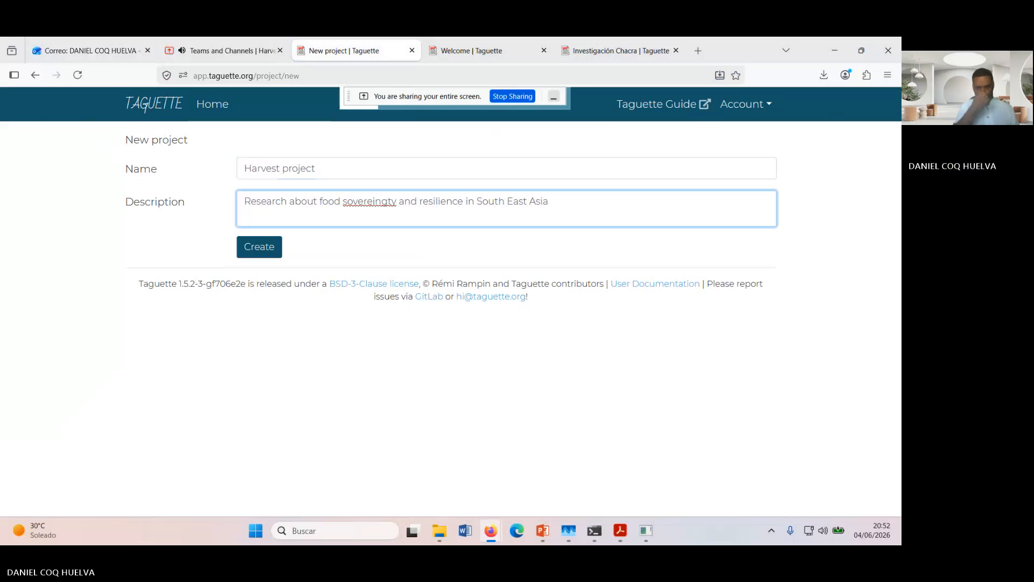
left_click(256, 249)
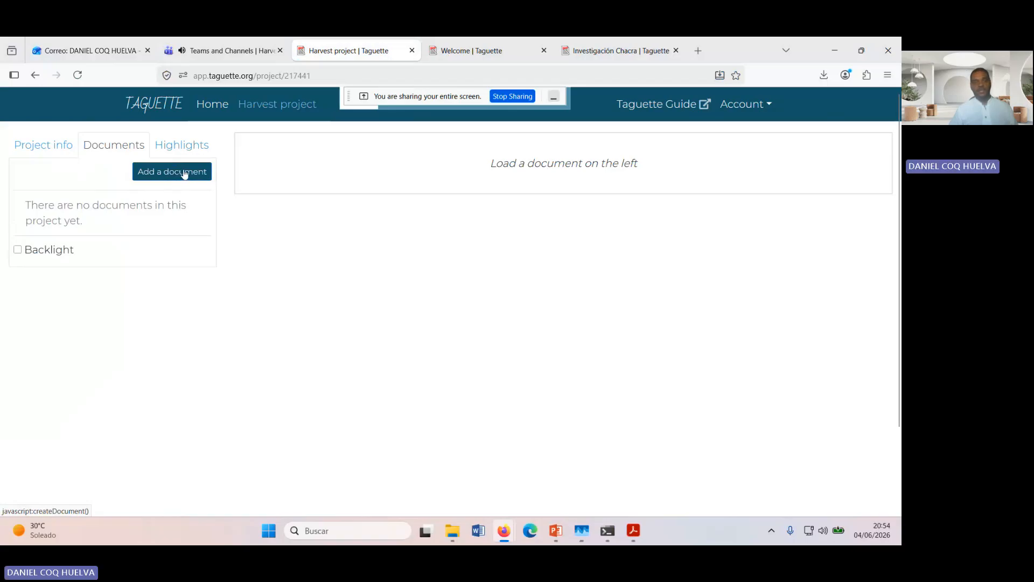
Step: Import the English interview Word document from the desktop into the project, keeping the left-to-right text direction
left_click(178, 173)
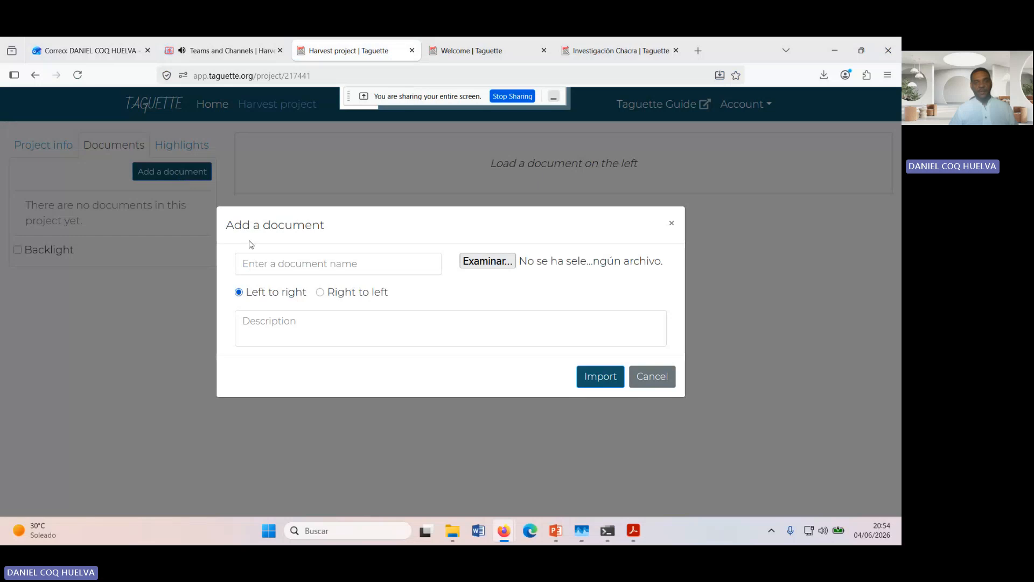
left_click(501, 262)
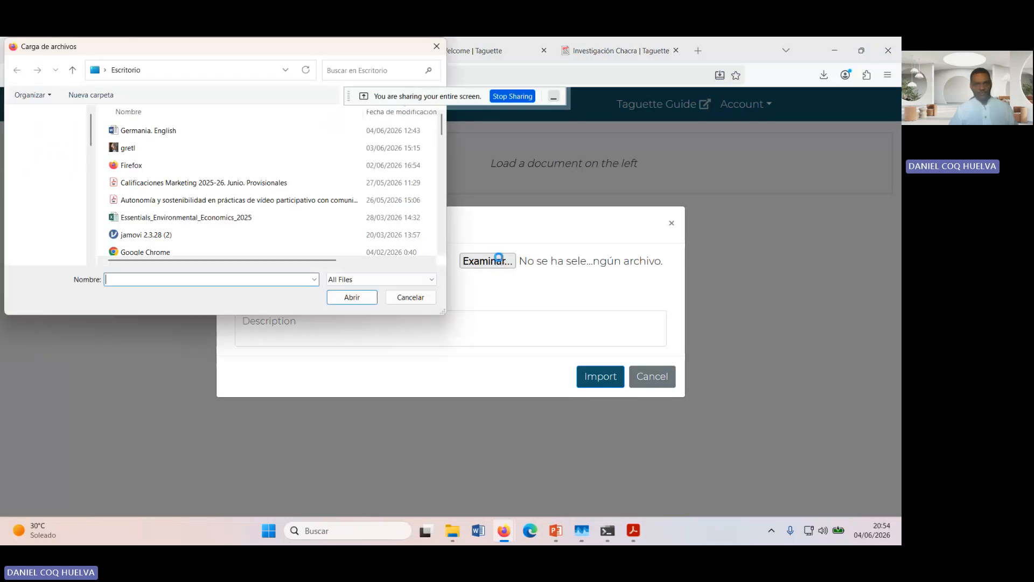
double_click(151, 135)
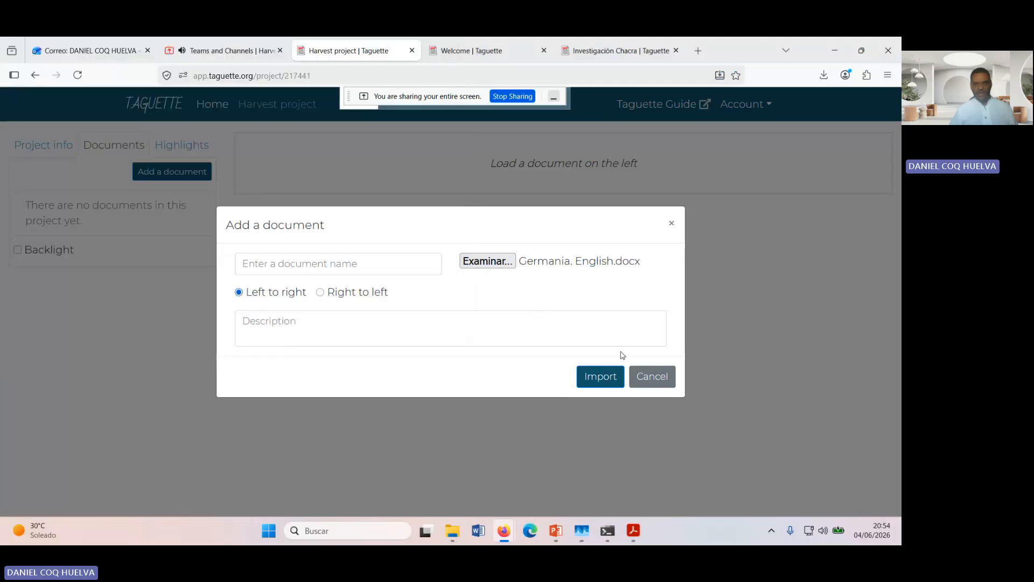
left_click(607, 382)
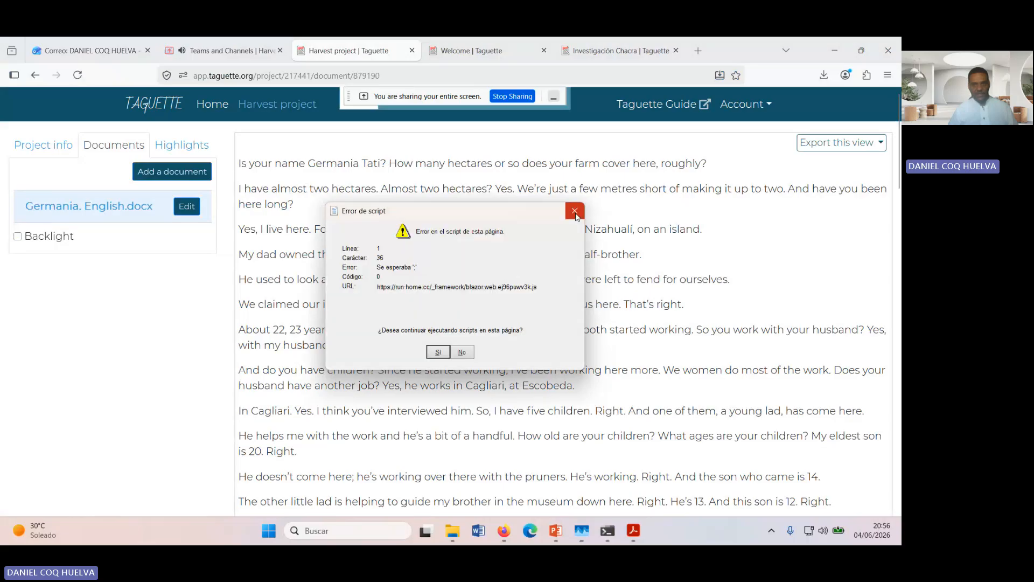
Step: Dismiss the script error dialog and close the unrelated pop-up window covering the document
left_click(575, 212)
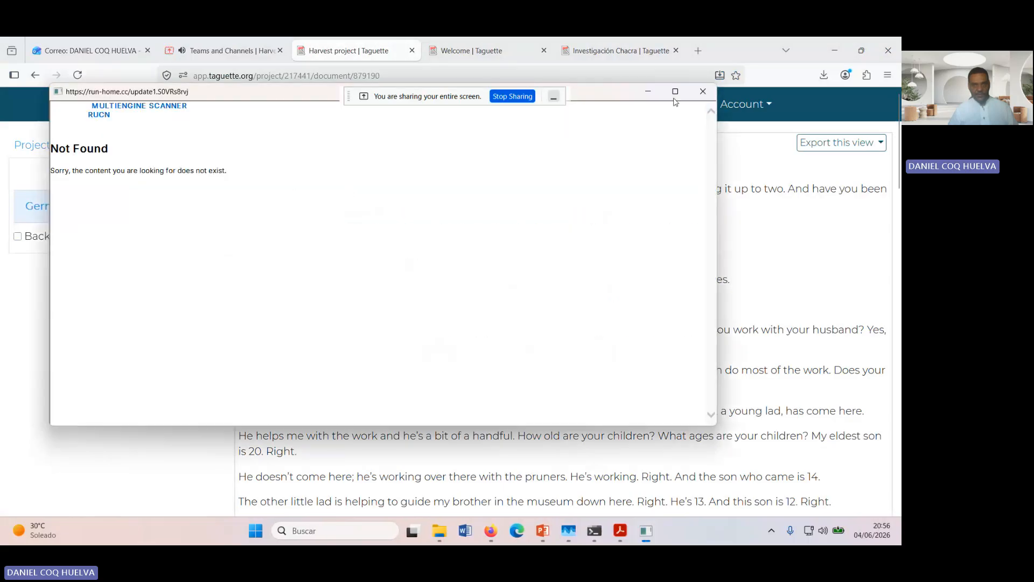
left_click(703, 91)
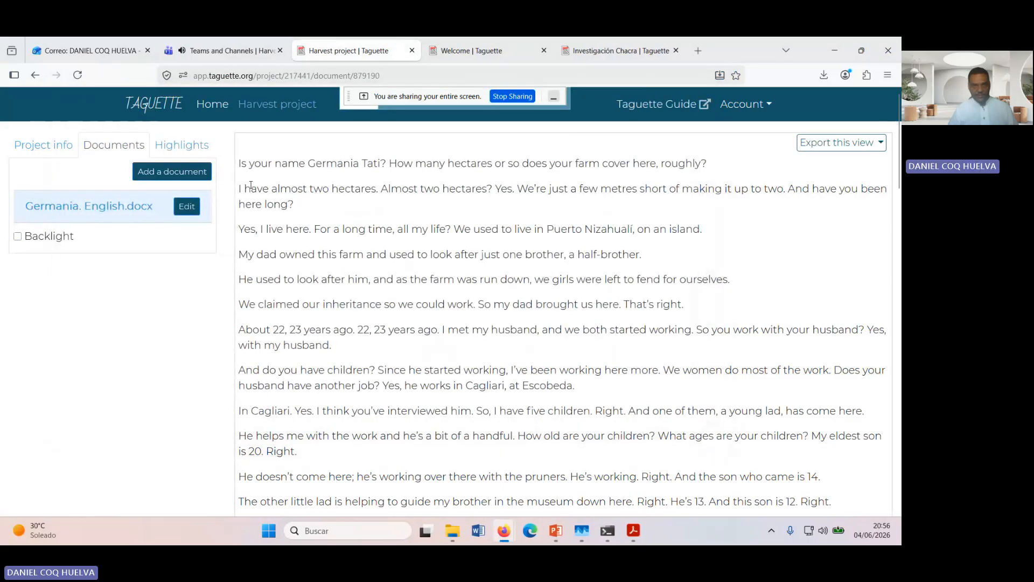
Step: Highlight "I have almost two hectares." in the transcript, enter "Size of the farm" as its tag search text and save the highlight
left_click_drag(242, 189, 377, 185)
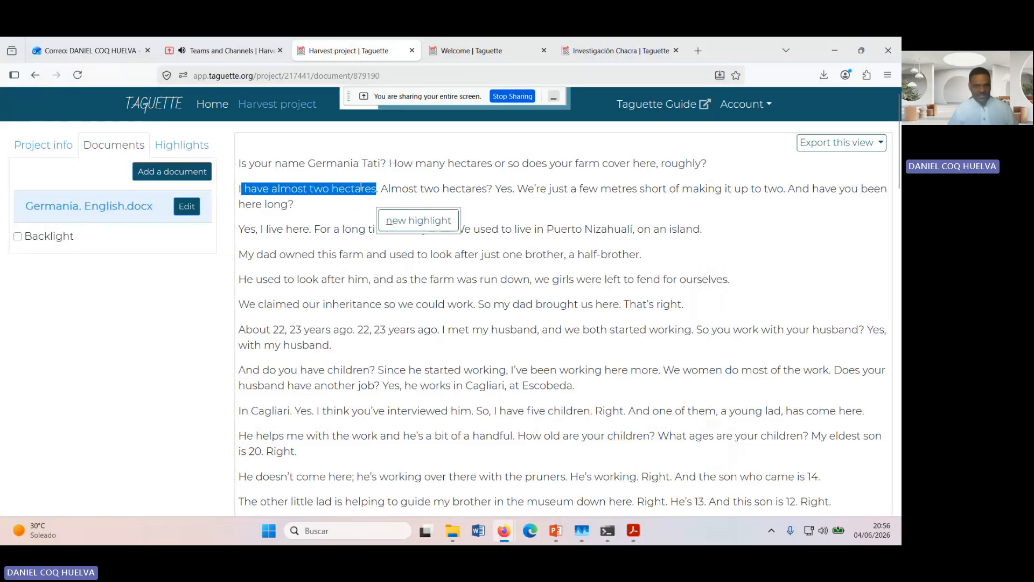
left_click(274, 190)
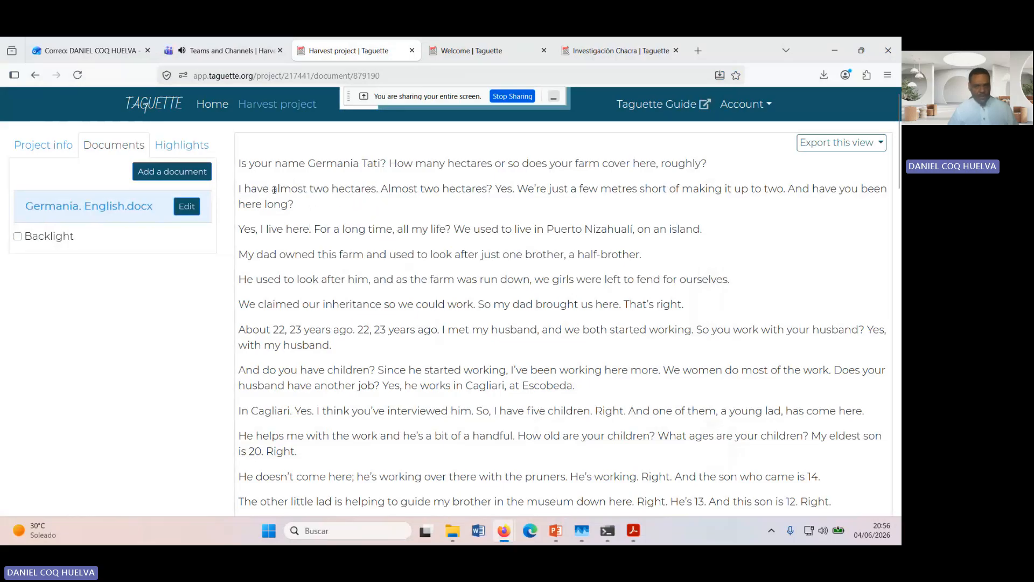
left_click_drag(241, 188, 379, 185)
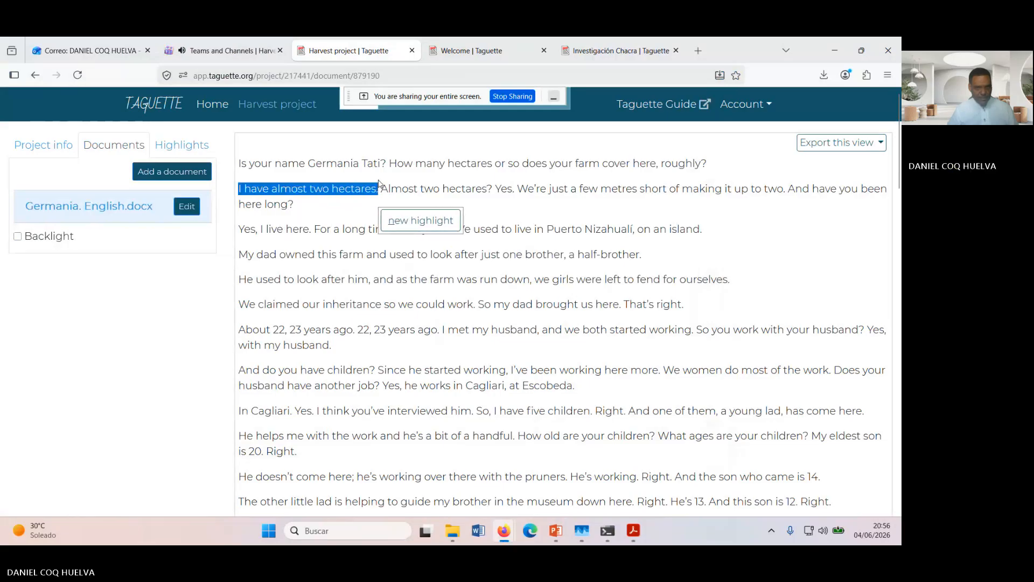
left_click(400, 225)
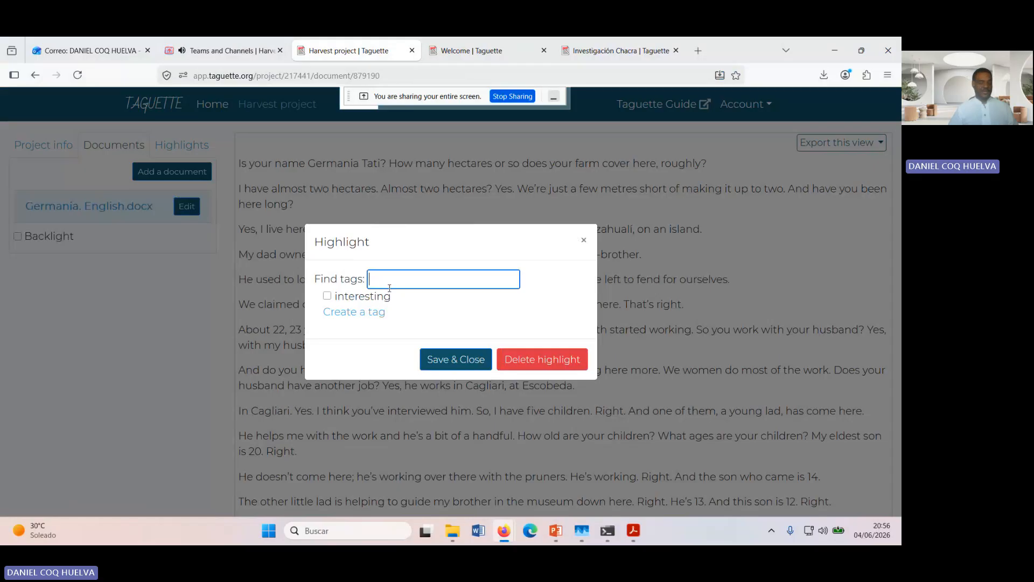
type("Size")
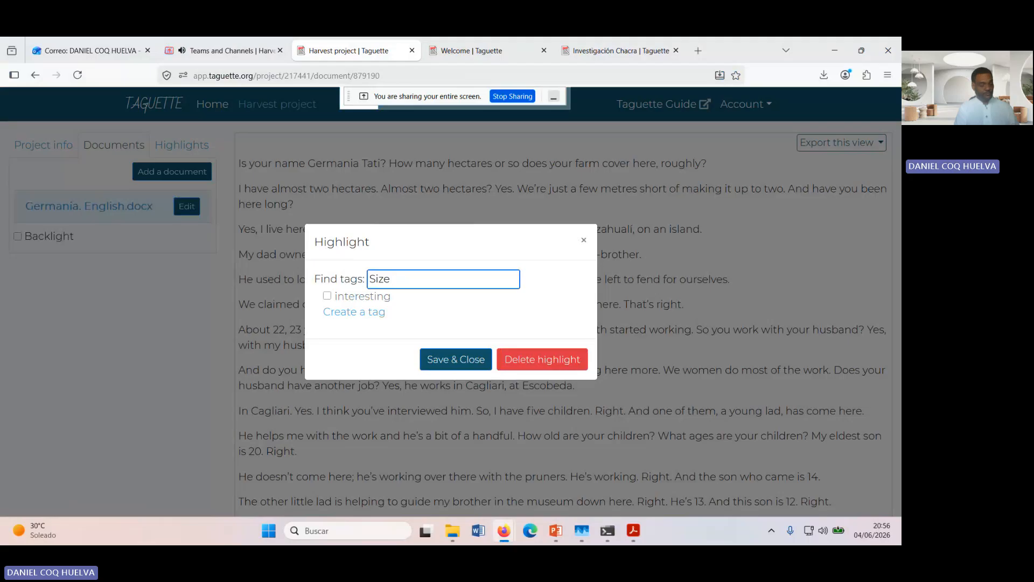
type("of th")
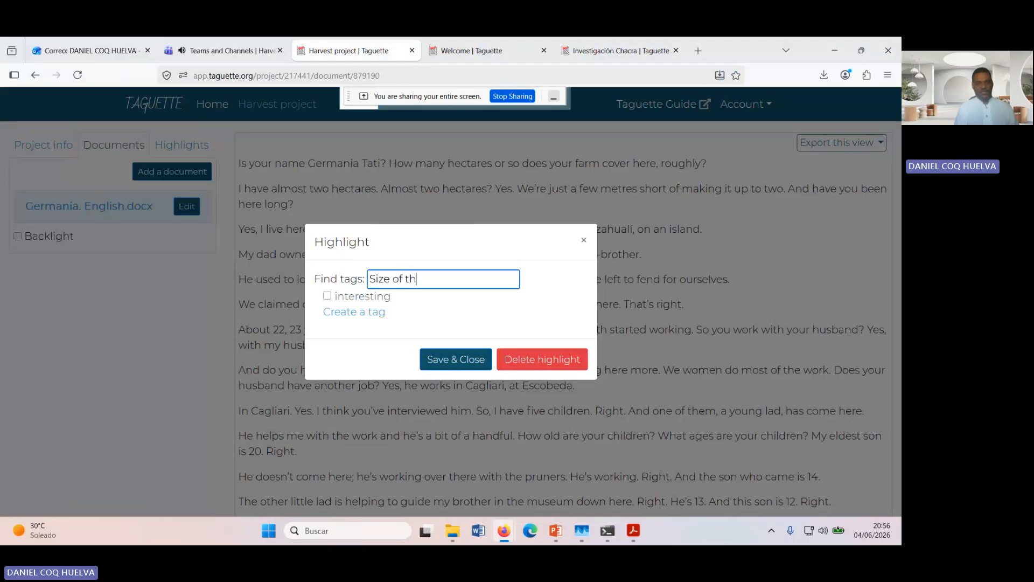
type("e farm")
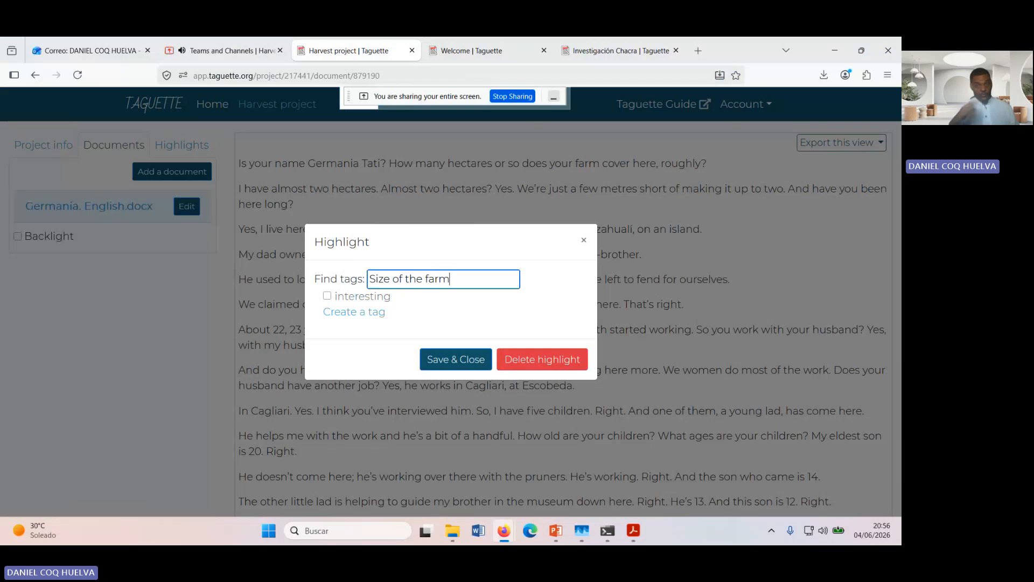
left_click(470, 366)
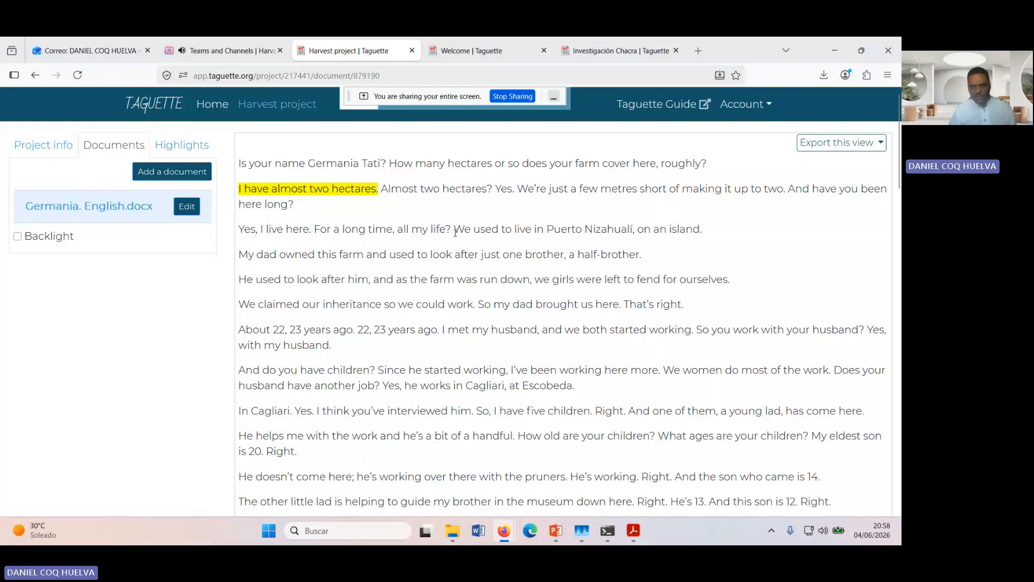
Step: Highlight "We used to live in Puerto Nizahualí, on an island.", enter "Previous living place" as its tag search text and save the highlight
left_click_drag(455, 231, 702, 231)
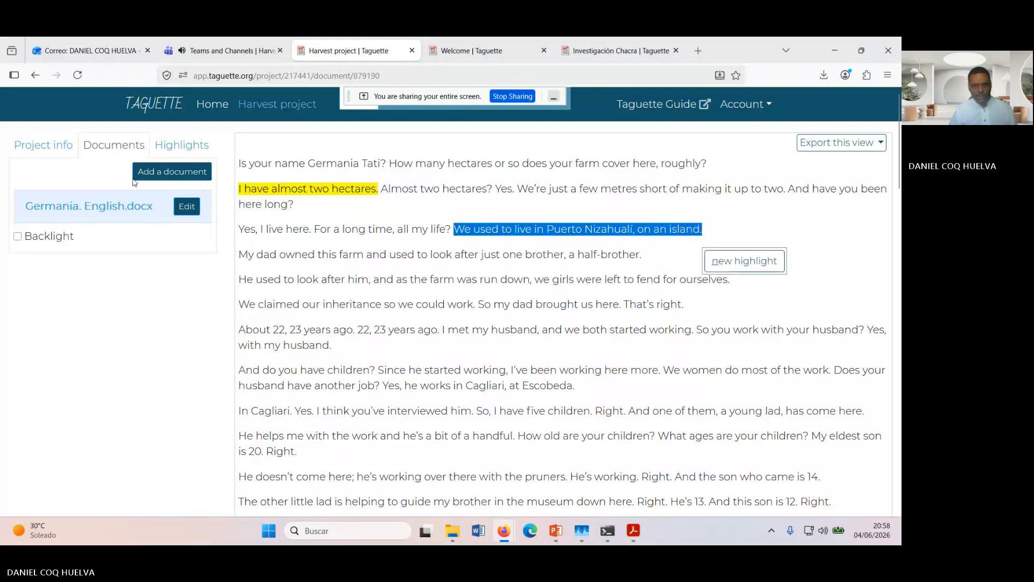
left_click(731, 265)
type("P")
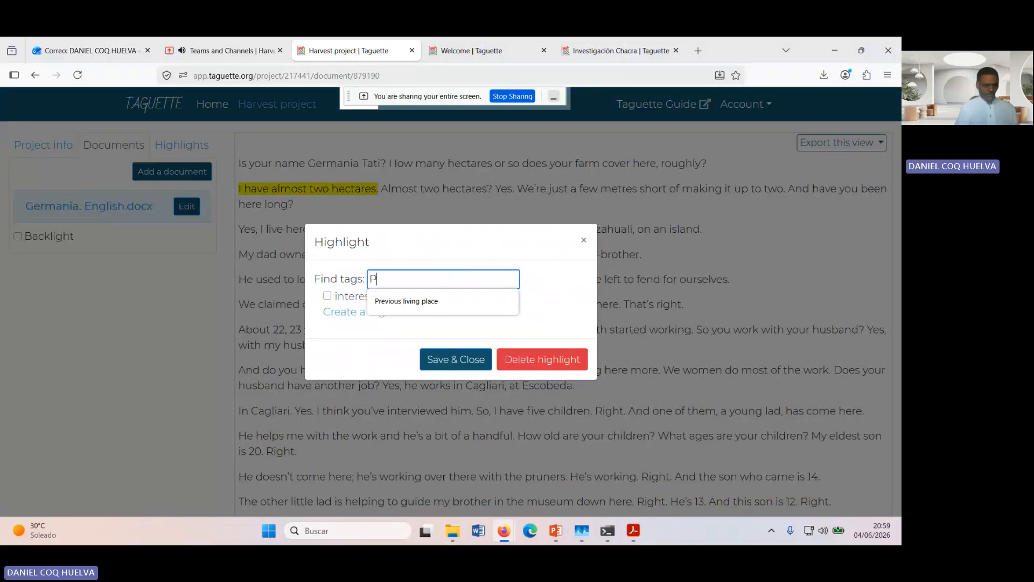
type("revious")
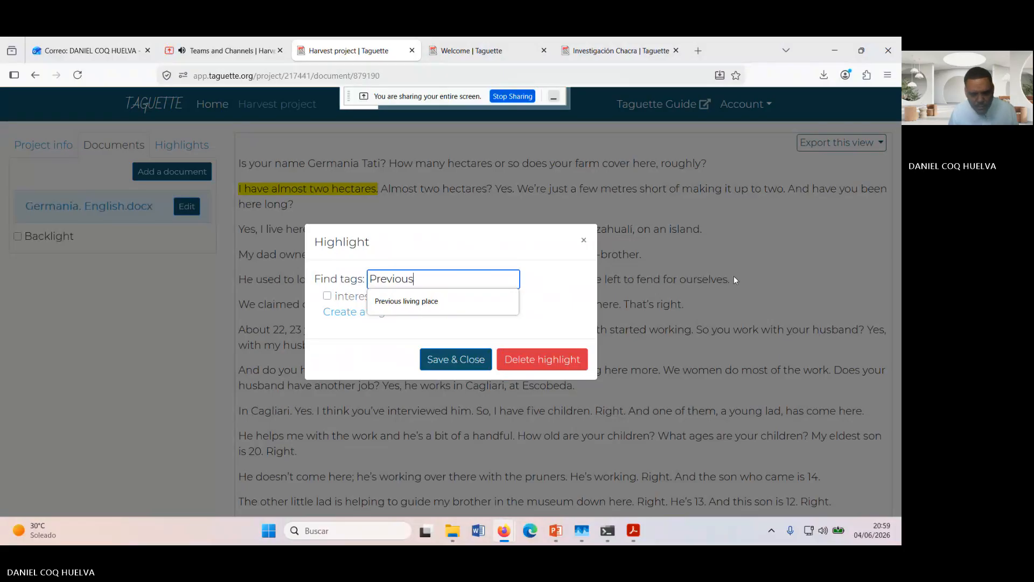
left_click(460, 299)
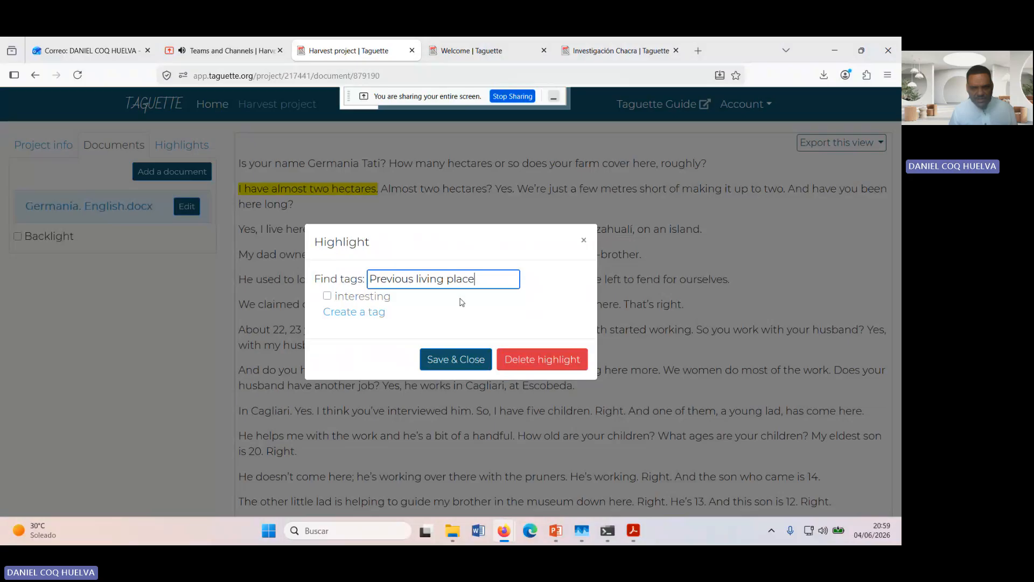
left_click(458, 360)
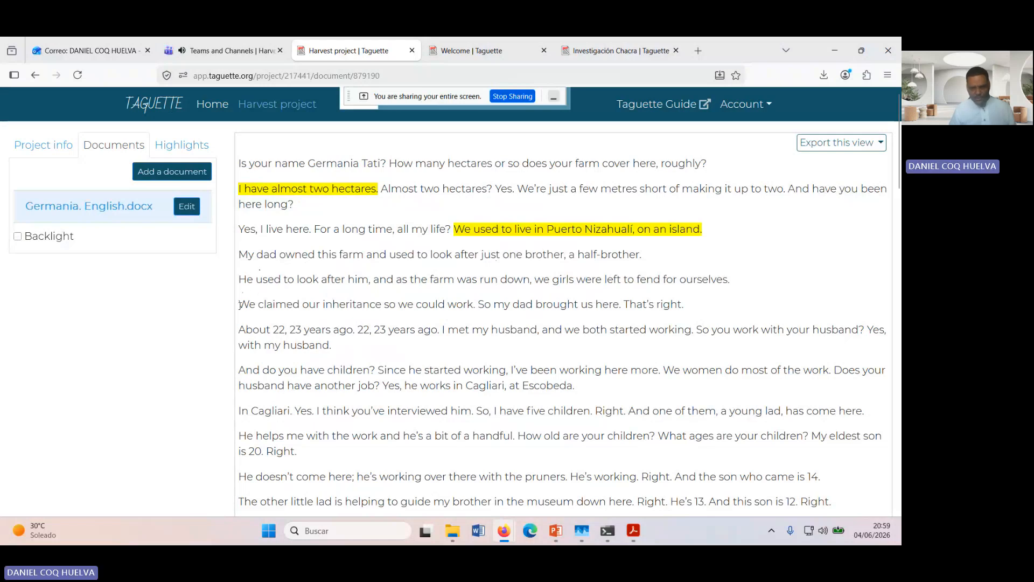
Step: Highlight "We claimed our inheritance so we could work", enter "Origen of the farm" as its tag search text and save the highlight
left_click_drag(240, 305, 471, 309)
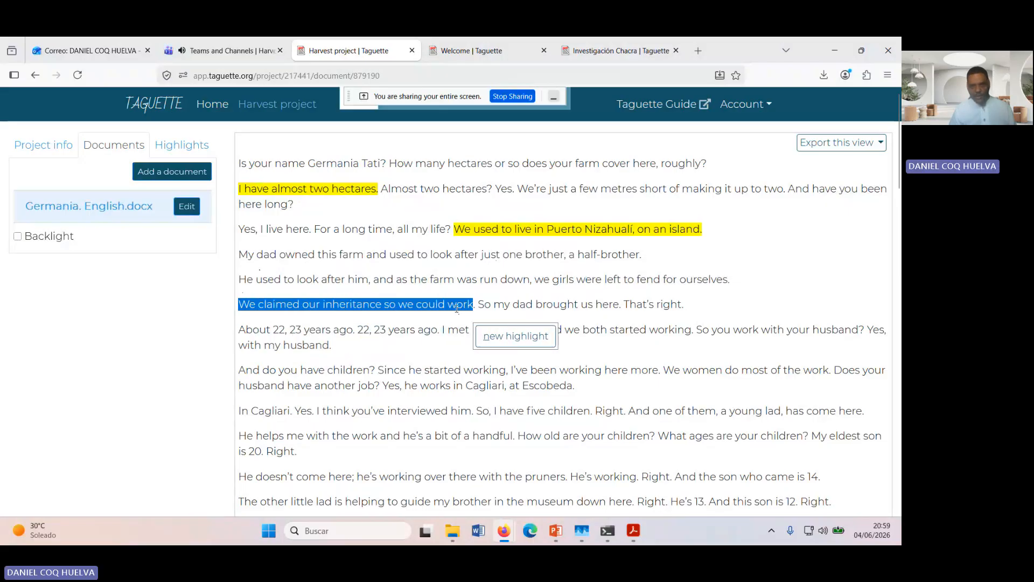
right_click(457, 309)
left_click(497, 342)
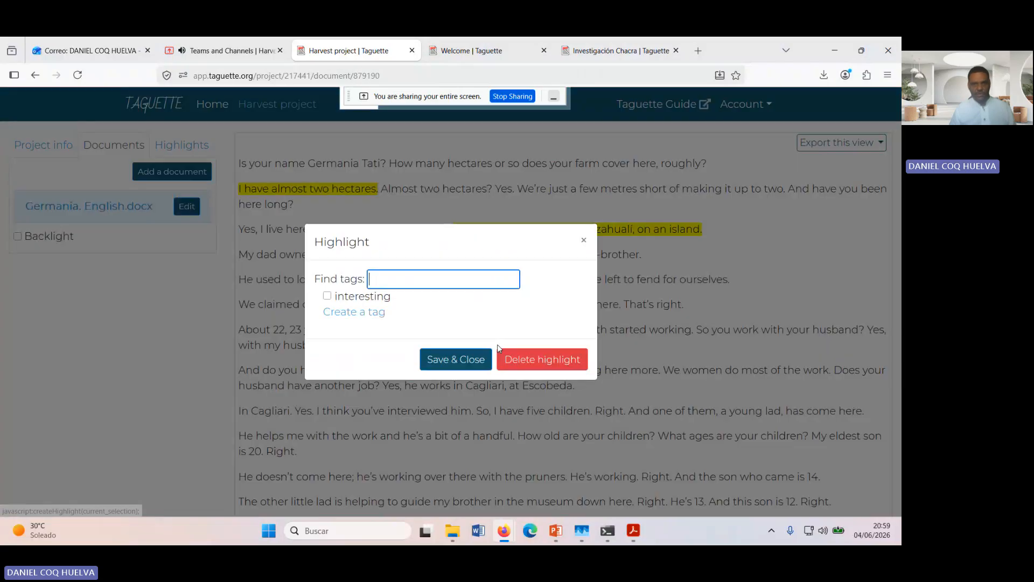
left_click(484, 282)
type("O")
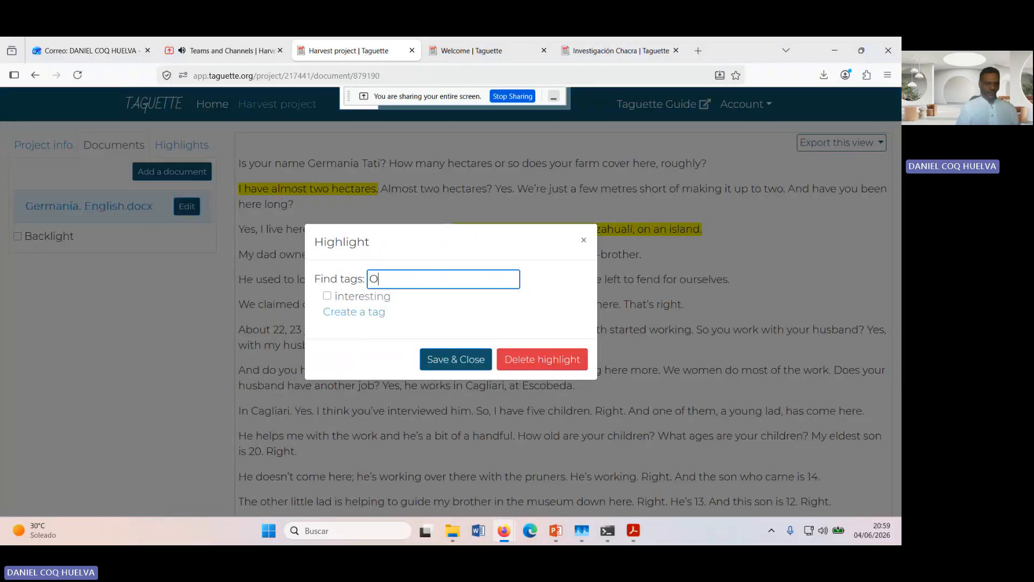
type("rigen")
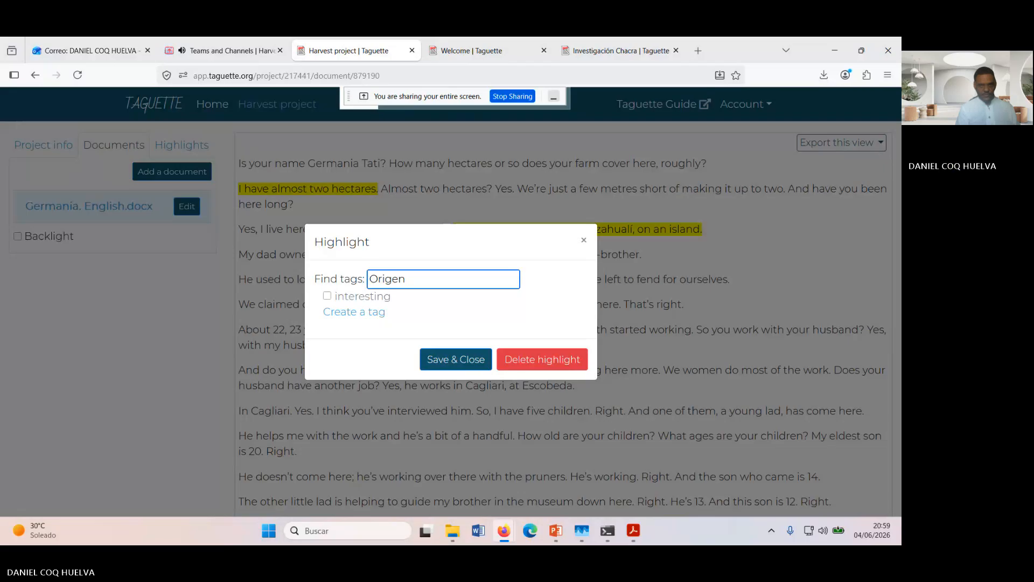
type(" of the farm")
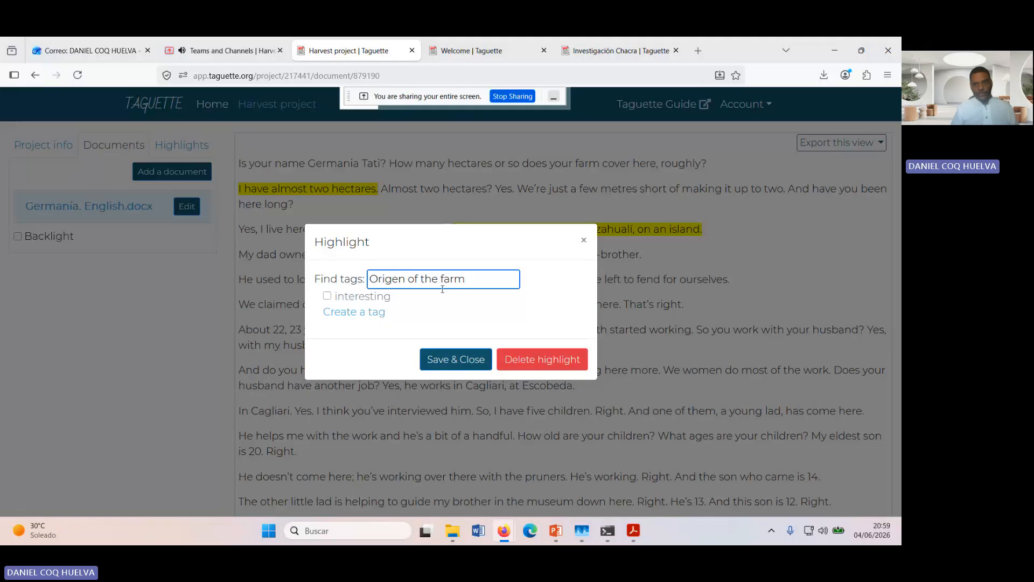
left_click(475, 370)
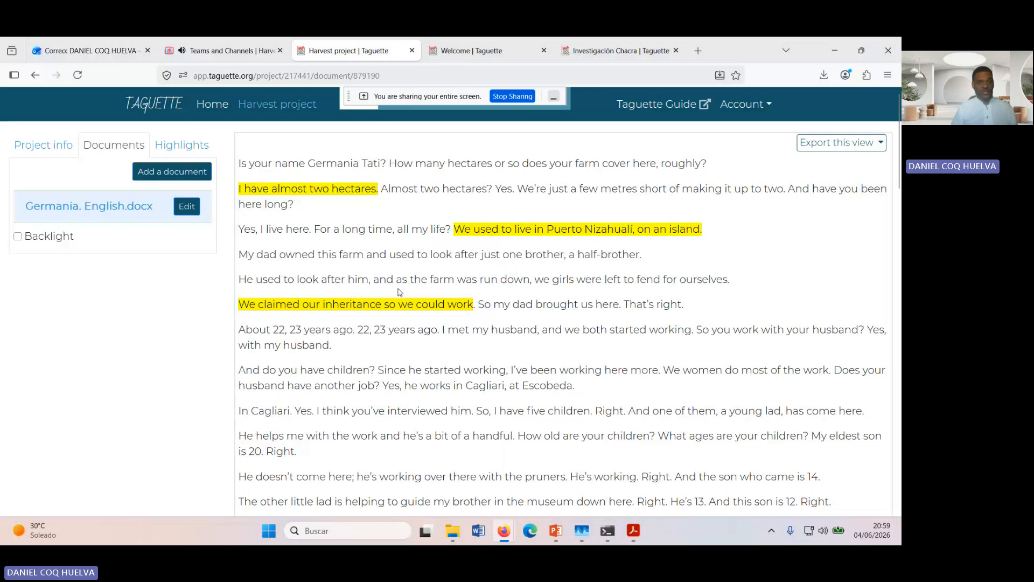
Step: Switch to the already open "Investigación Chacra" project to view its coded transcript and tags
scroll(400, 292, "down", 1)
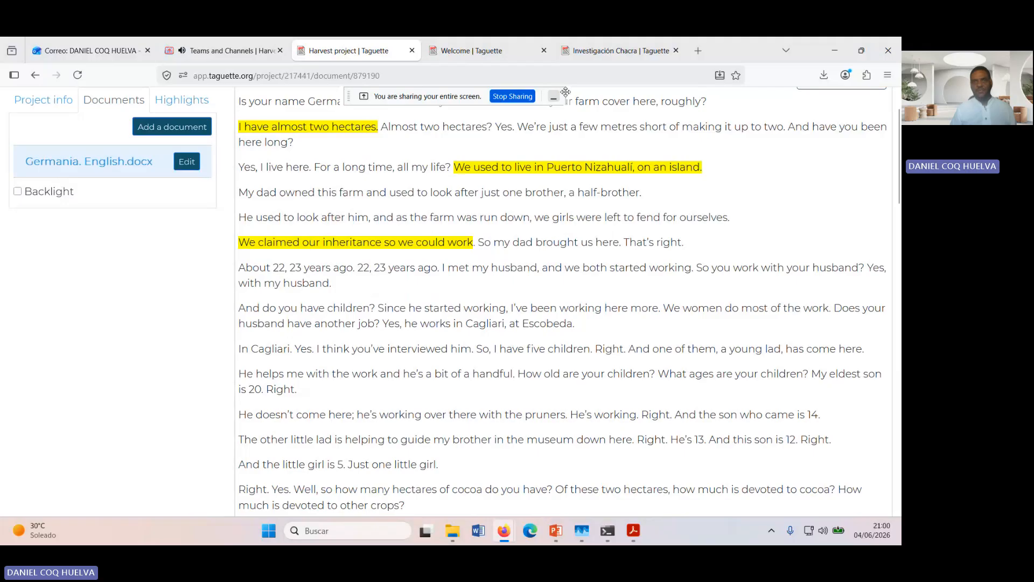
mouse_move(595, 56)
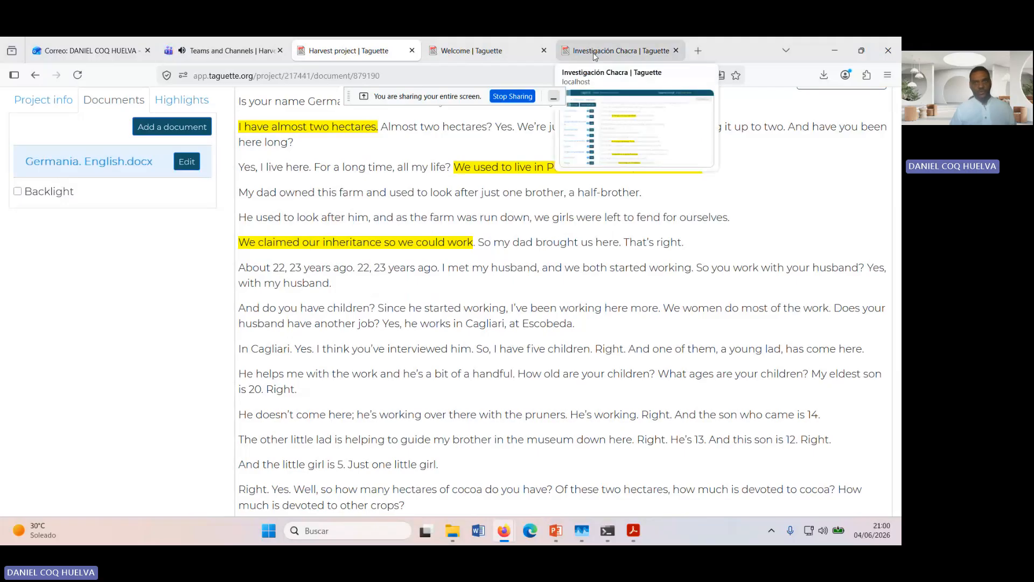
left_click(596, 53)
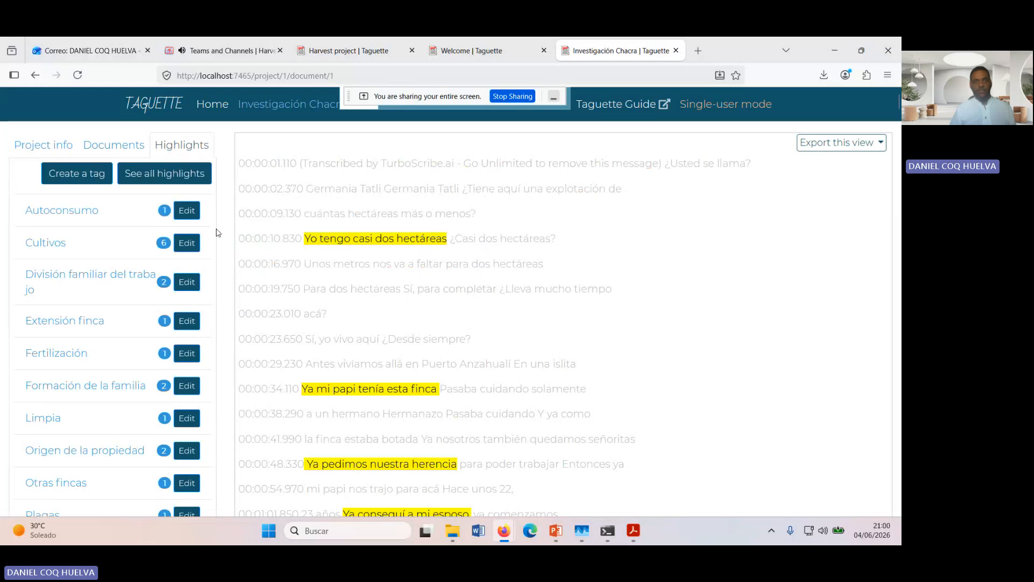
Step: Look through the coded transcript of the Investigación Chacra project, comparing its highlighted passages with the list of tags
scroll(217, 232, "down", 6)
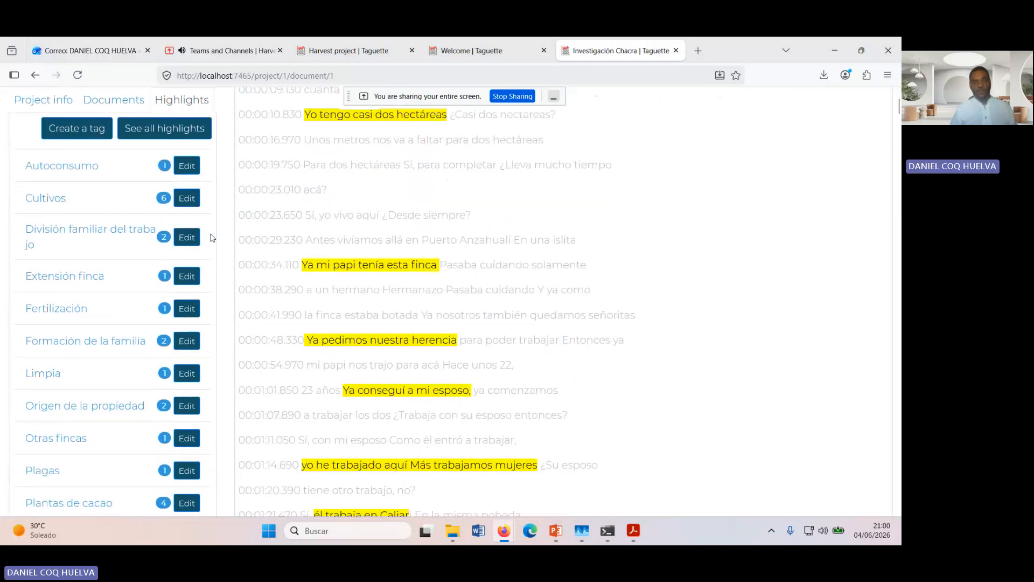
scroll(215, 230, "up", 6)
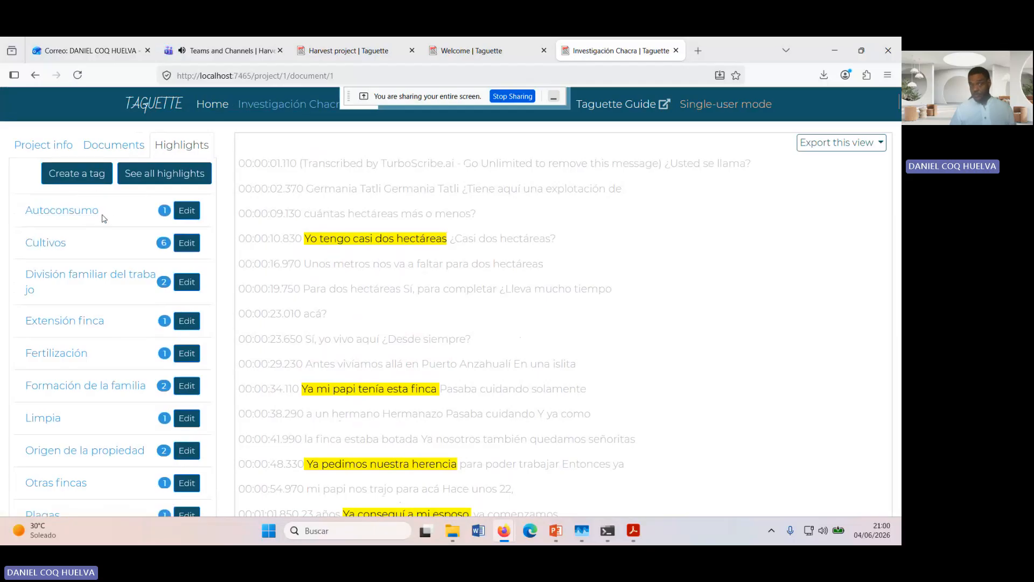
scroll(102, 216, "down", 10)
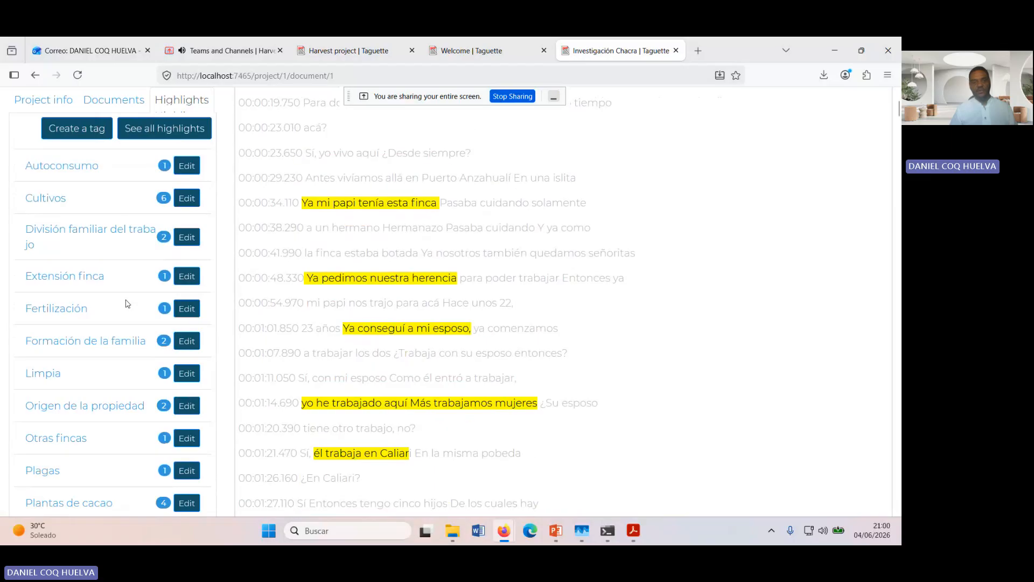
scroll(216, 356, "down", 3)
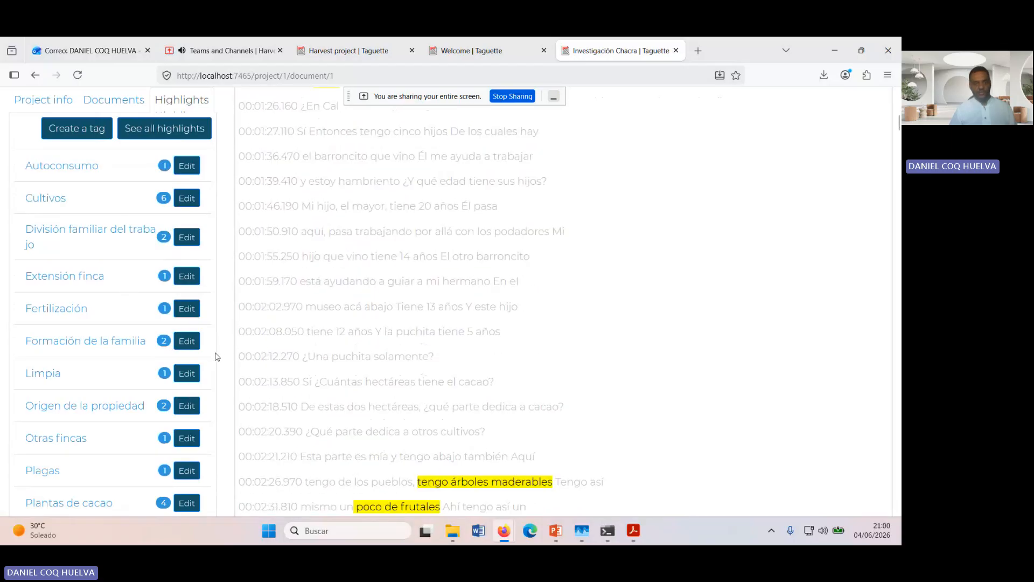
scroll(199, 415, "down", 1)
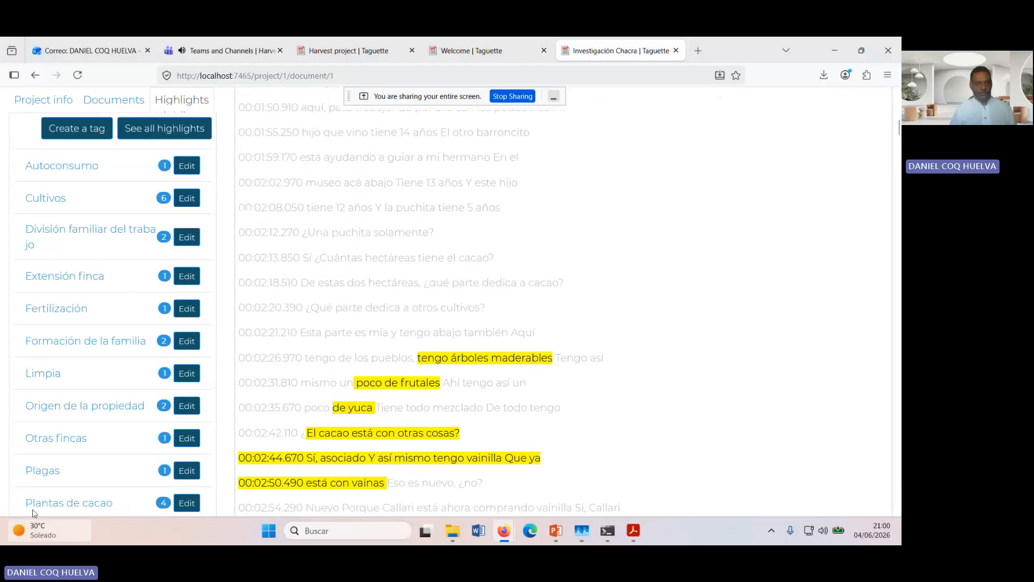
scroll(46, 488, "down", 2)
scroll(64, 472, "up", 6)
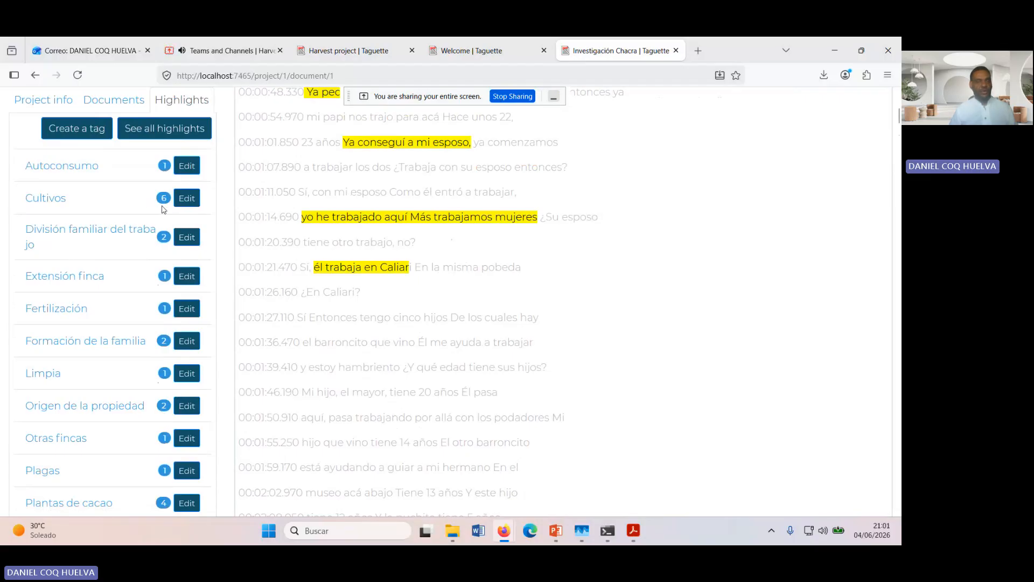
Step: List the passages tagged "Cultivos" and read through them alongside the project's other tags
left_click(45, 201)
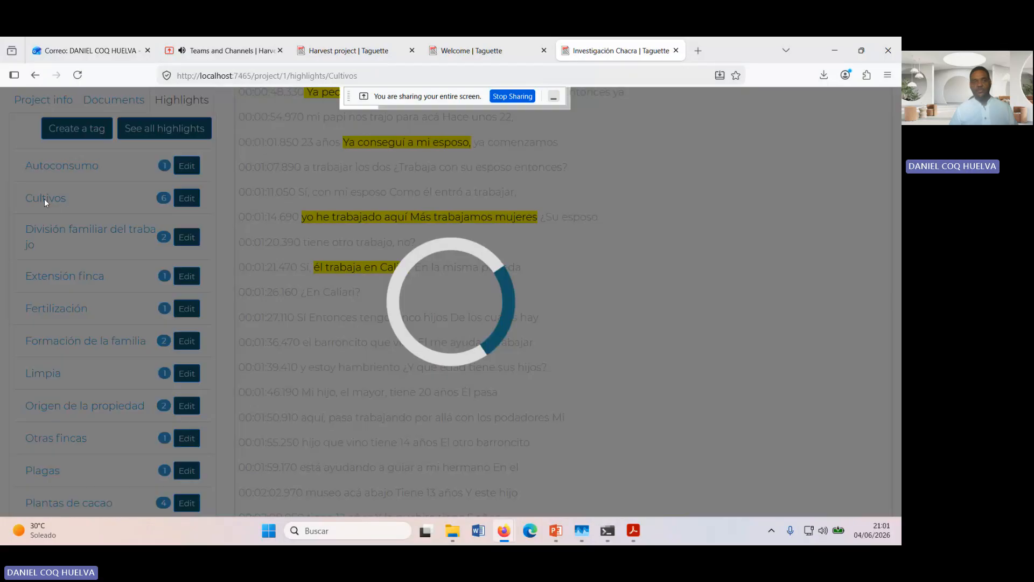
scroll(385, 255, "down", 5)
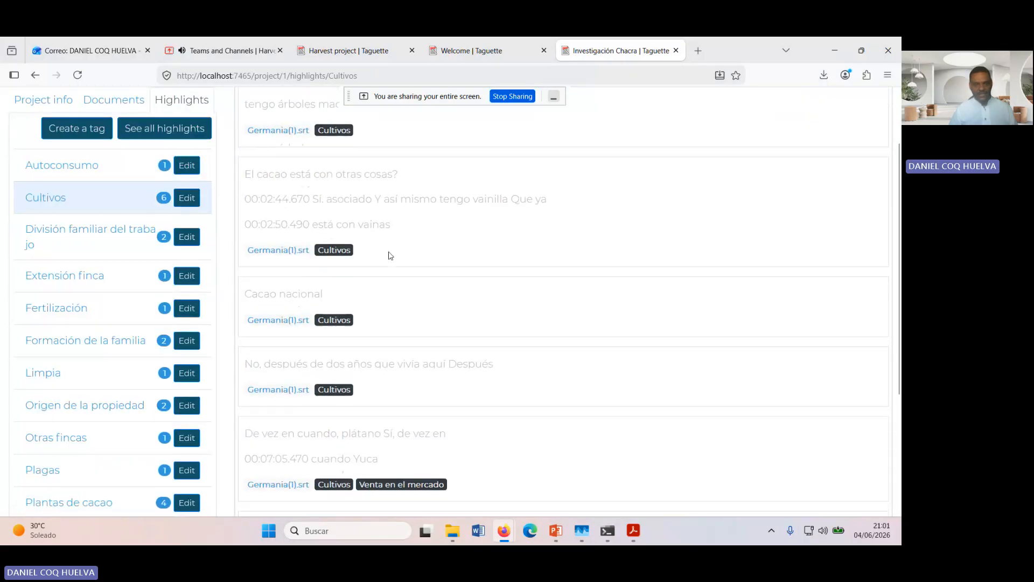
scroll(388, 254, "up", 4)
scroll(389, 252, "up", 2)
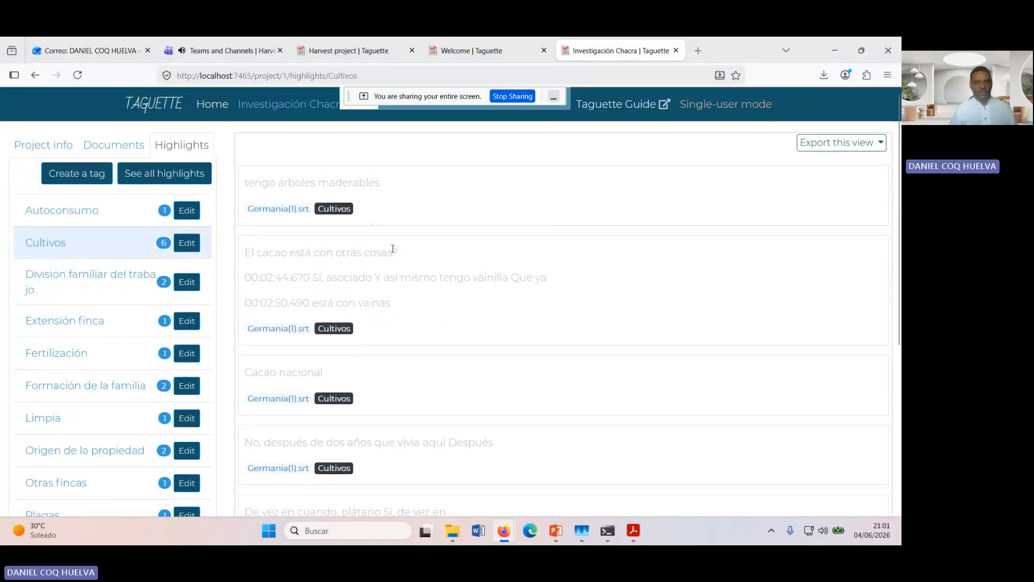
scroll(392, 252, "down", 3)
scroll(393, 251, "down", 3)
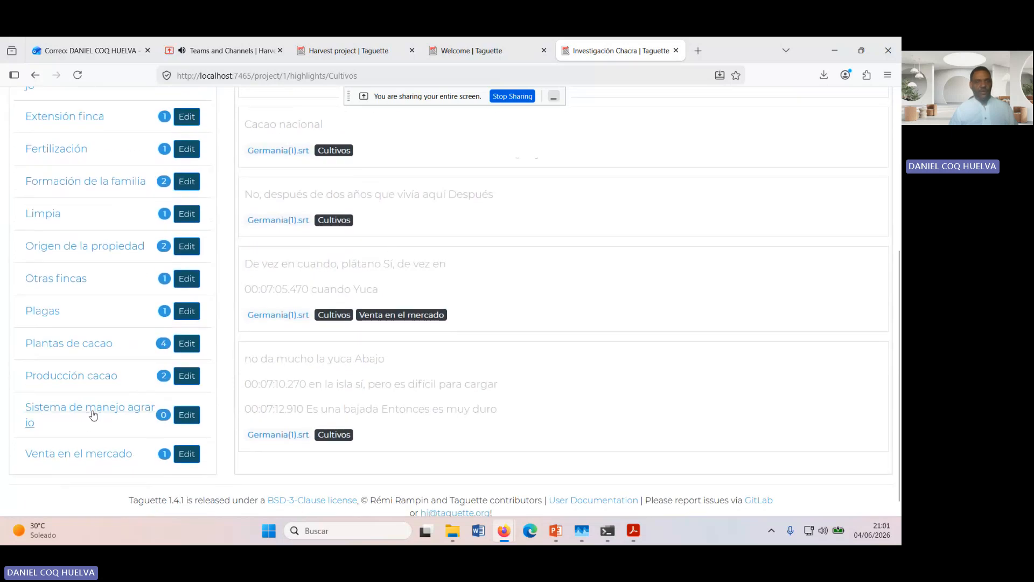
scroll(75, 337, "up", 2)
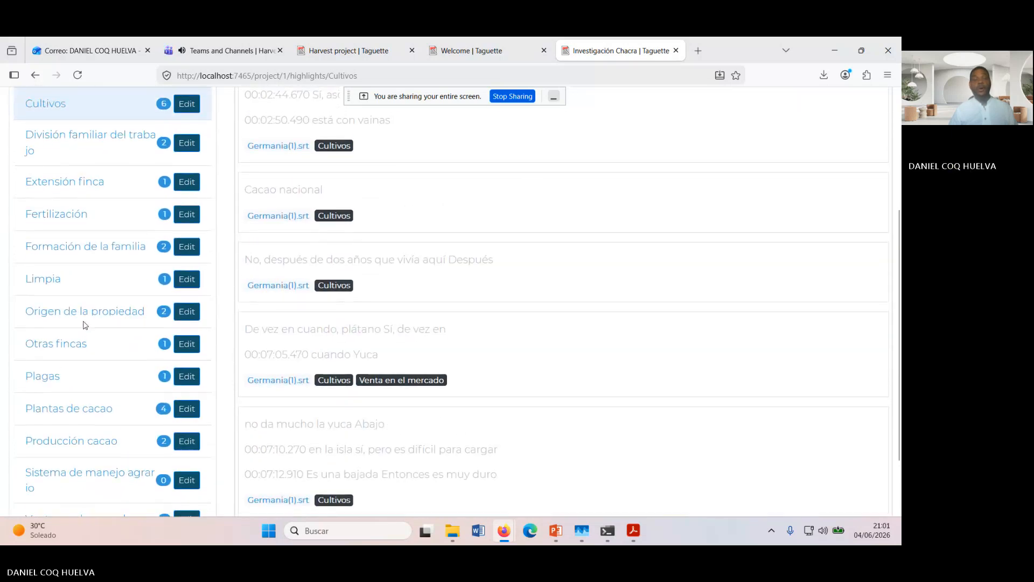
scroll(83, 324, "up", 3)
scroll(84, 324, "down", 3)
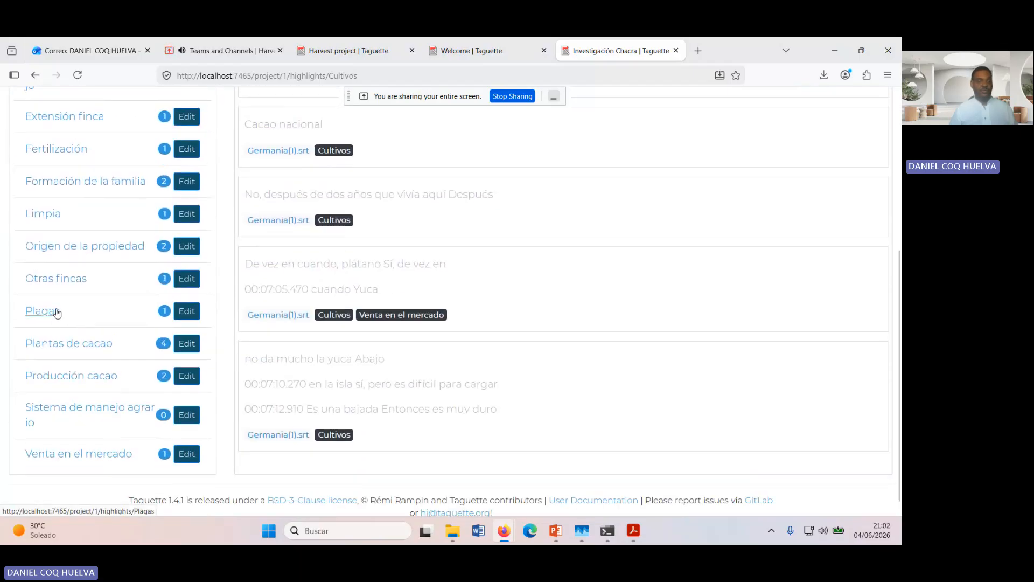
Step: List the passages tagged "Plantas de cacao" and read through all of them
left_click(56, 349)
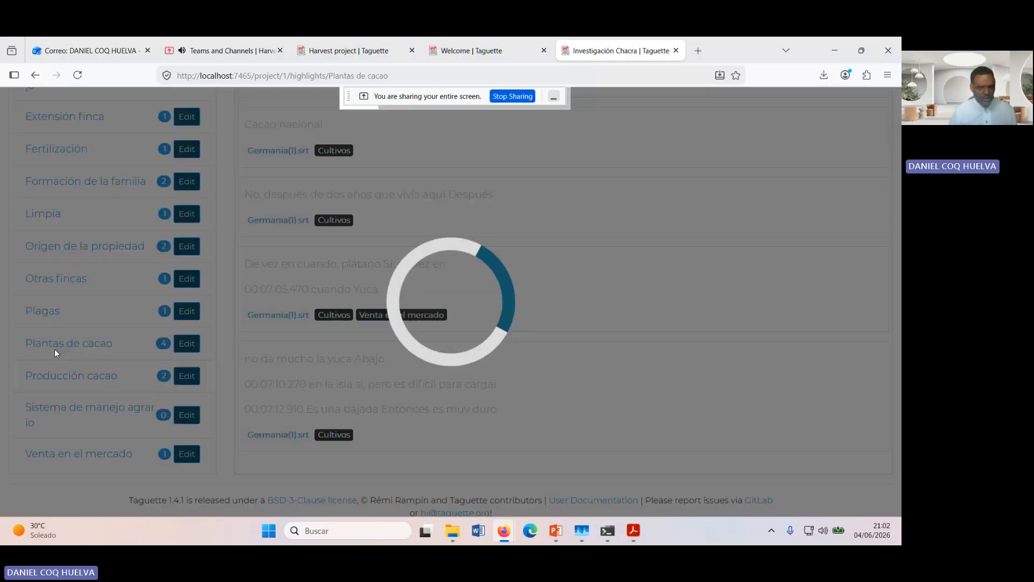
scroll(445, 329, "down", 5)
scroll(445, 330, "up", 4)
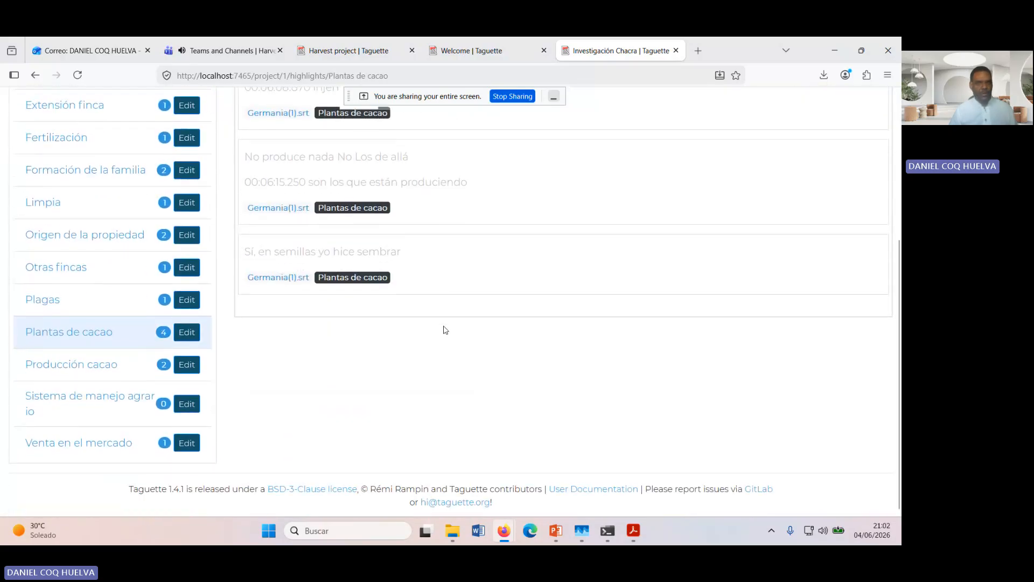
scroll(445, 330, "down", 4)
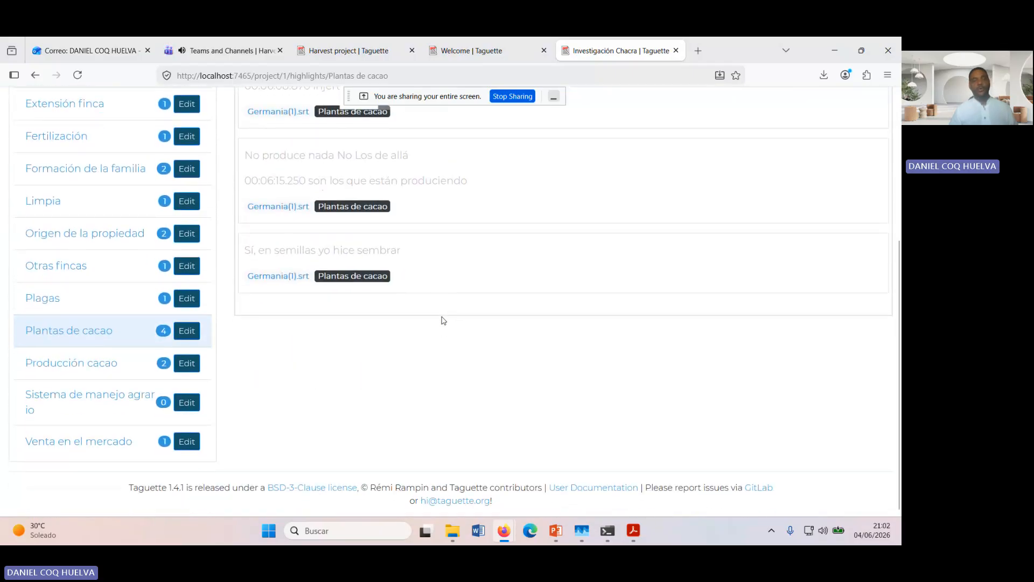
scroll(443, 320, "up", 3)
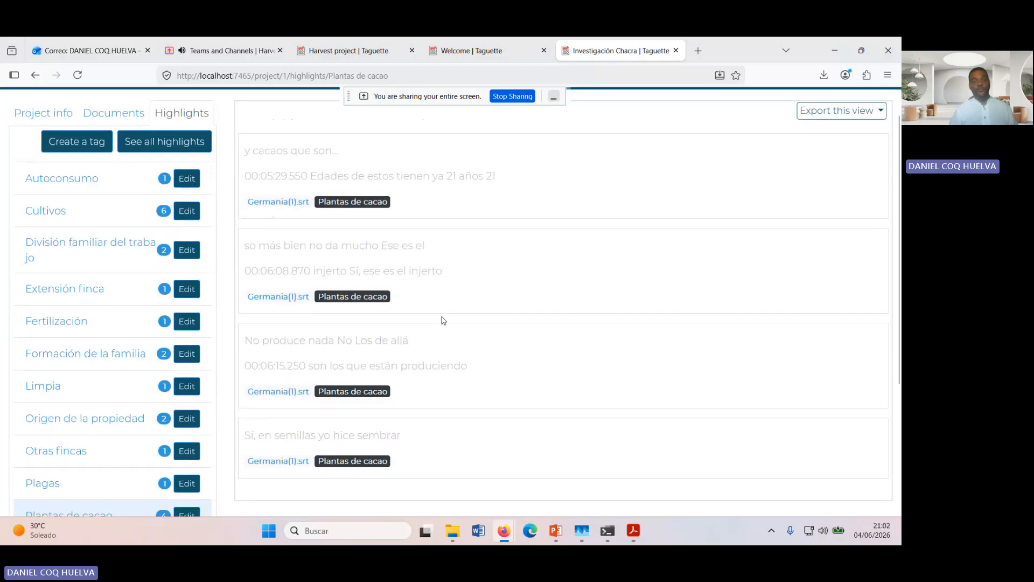
scroll(443, 320, "down", 3)
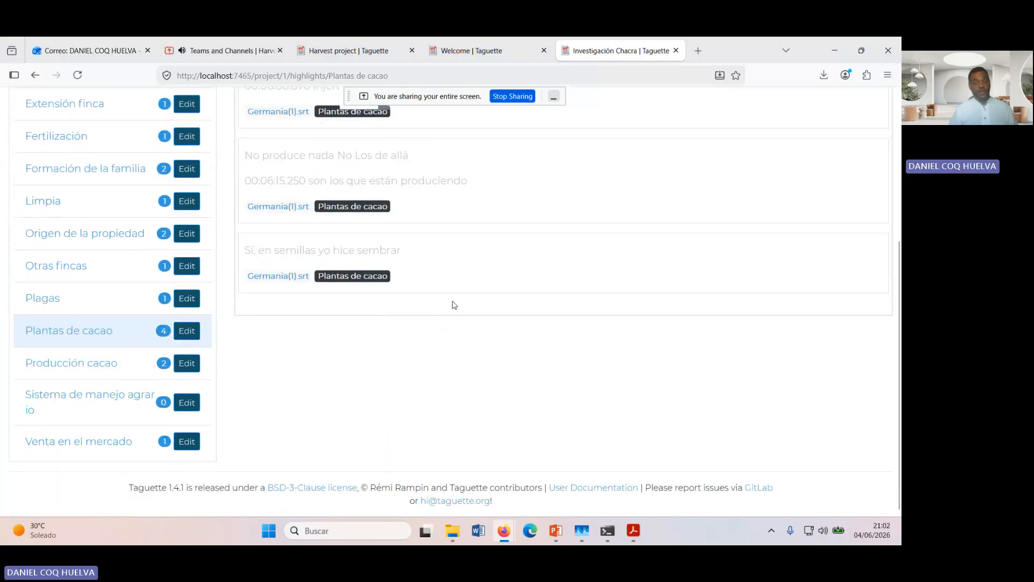
scroll(455, 306, "up", 4)
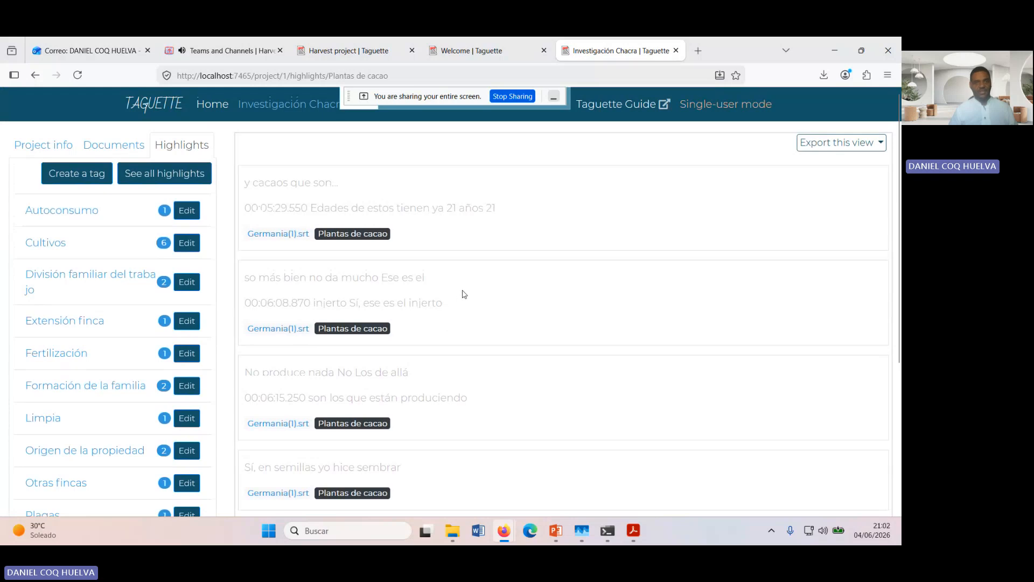
scroll(465, 292, "down", 1)
scroll(463, 291, "down", 1)
scroll(463, 291, "up", 2)
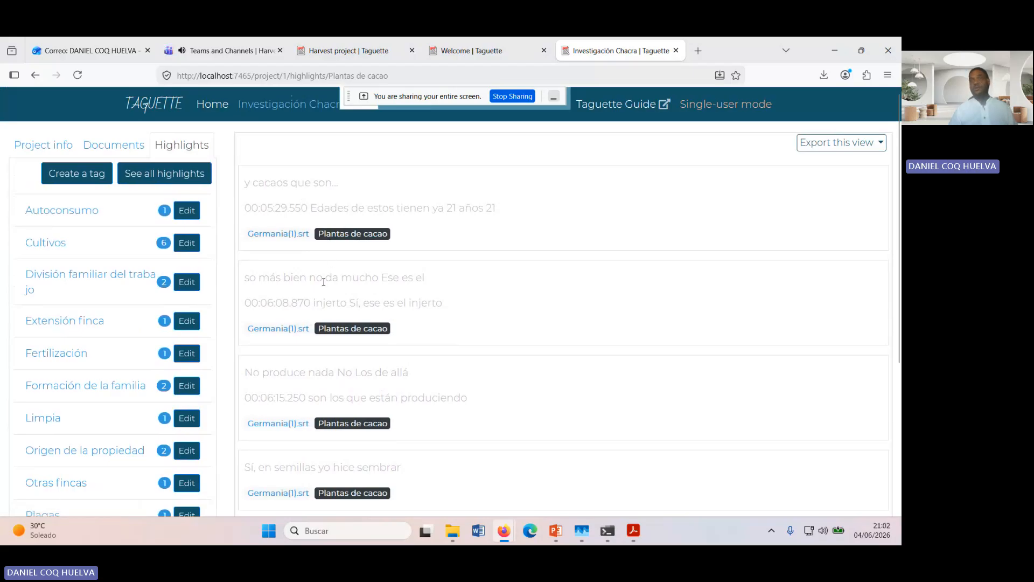
scroll(324, 281, "down", 3)
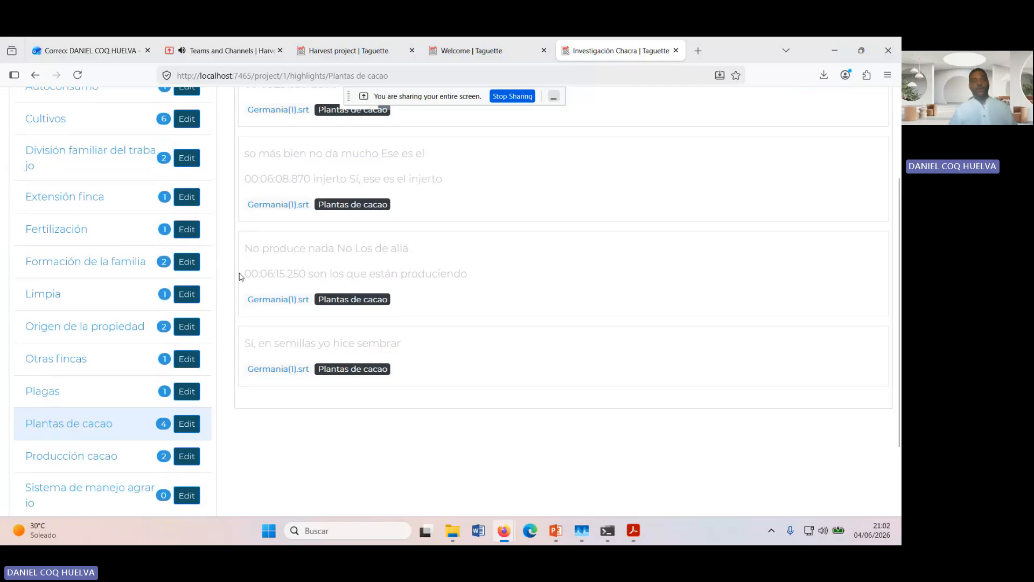
scroll(249, 264, "up", 3)
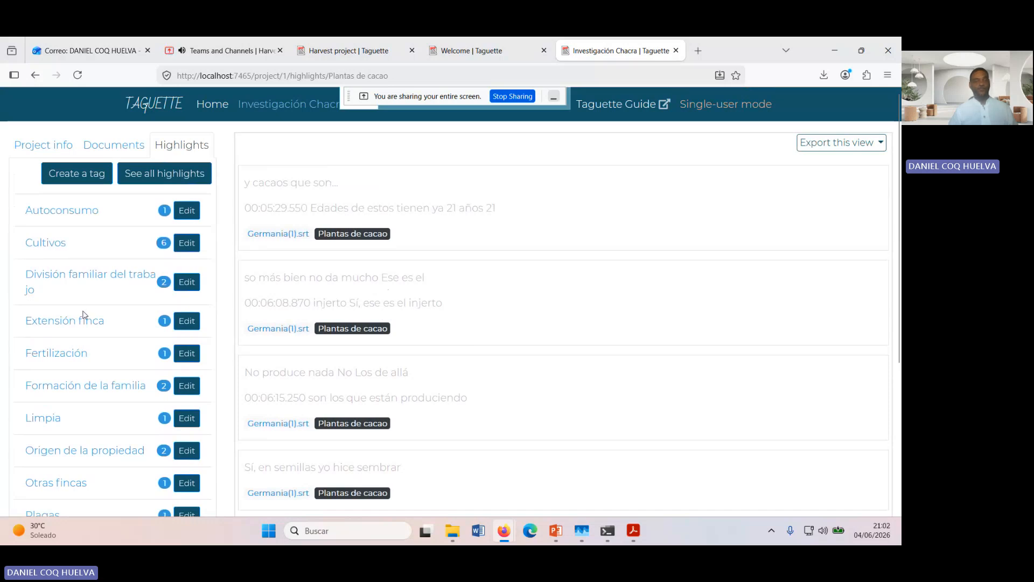
Step: Examine the project's full tag list from "Autoconsumo" to "Venta en el mercado"
scroll(105, 342, "down", 2)
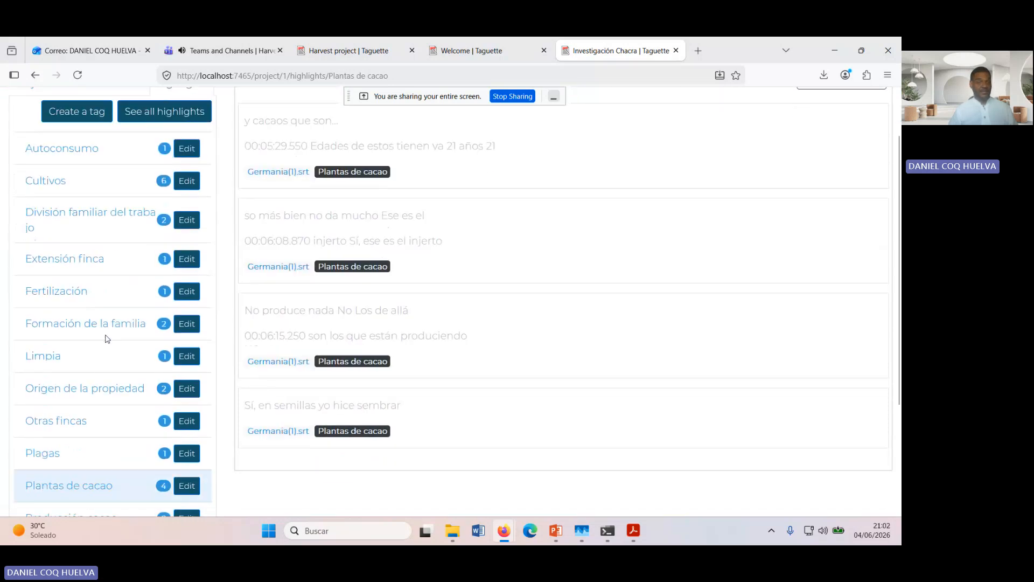
scroll(110, 334, "up", 2)
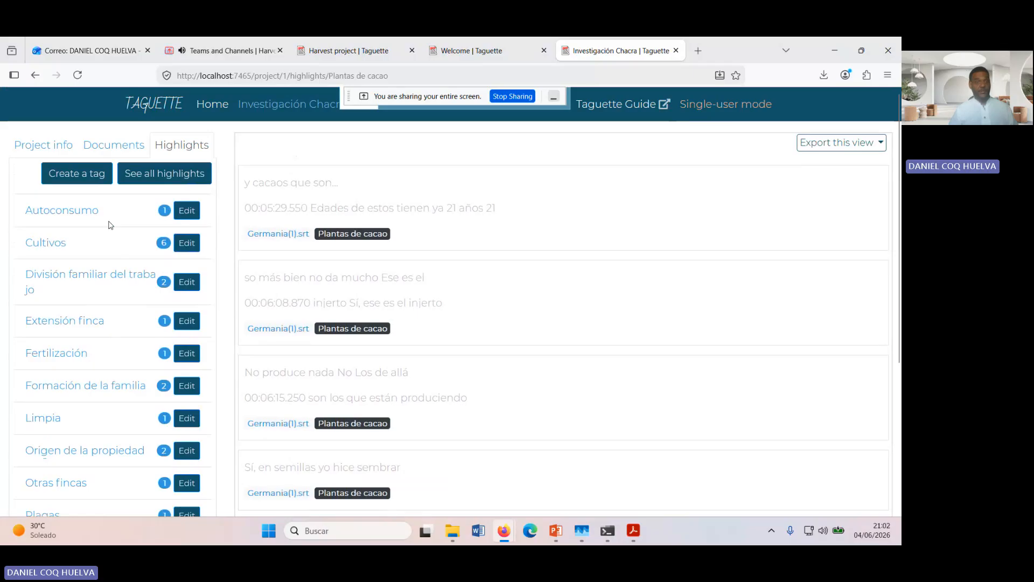
scroll(105, 277, "down", 2)
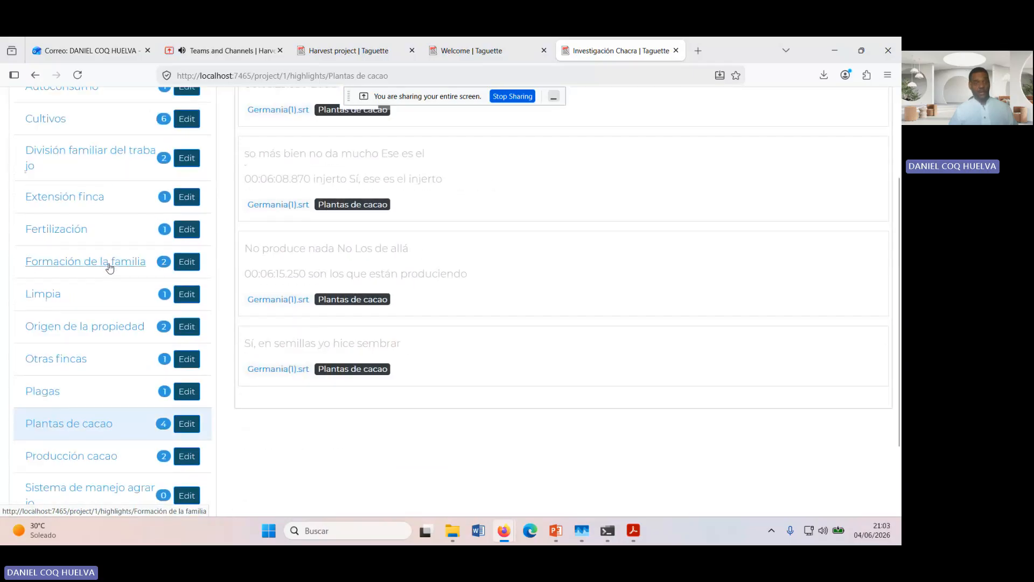
scroll(110, 263, "down", 1)
scroll(111, 267, "down", 1)
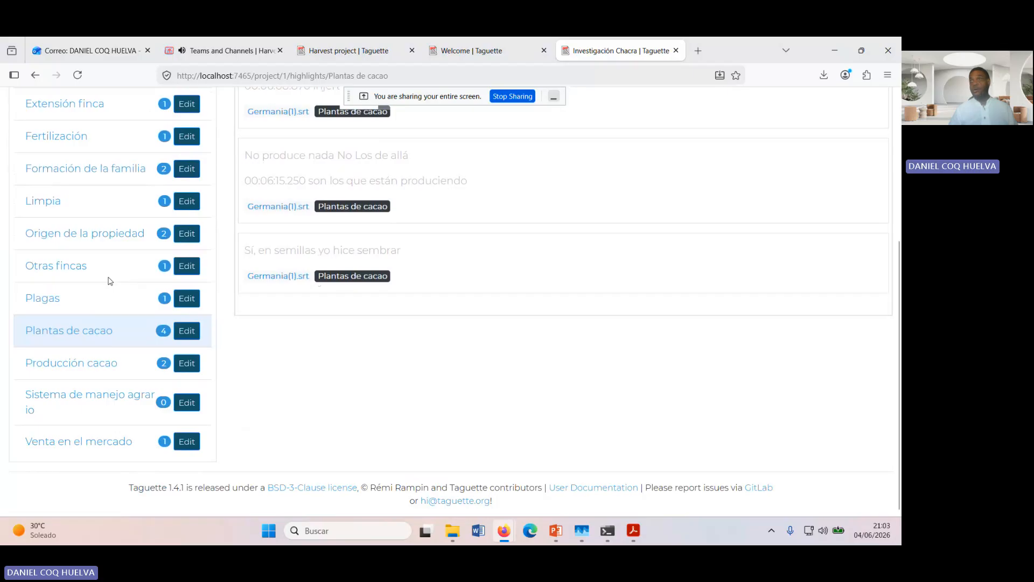
scroll(110, 280, "up", 3)
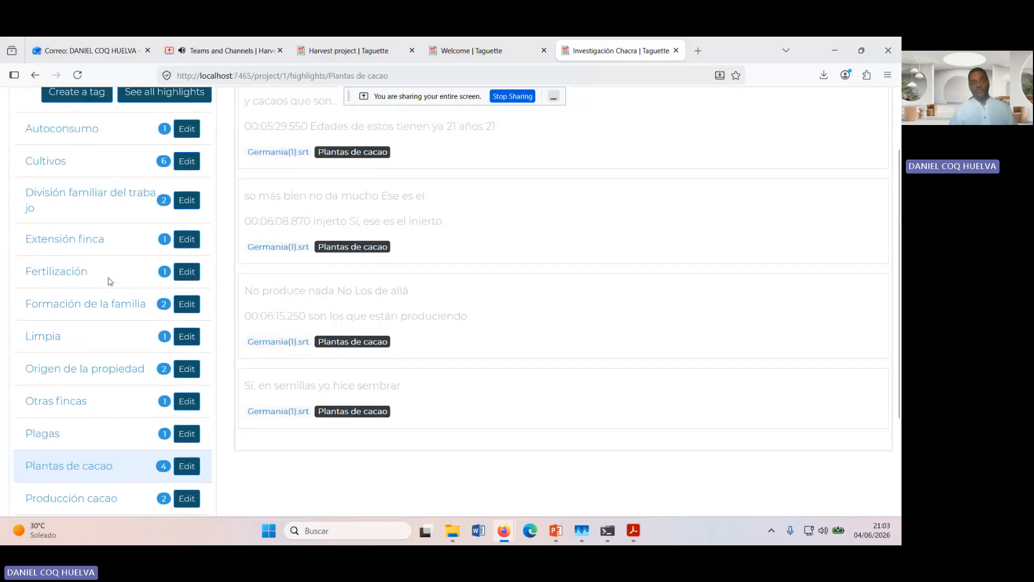
scroll(110, 281, "up", 1)
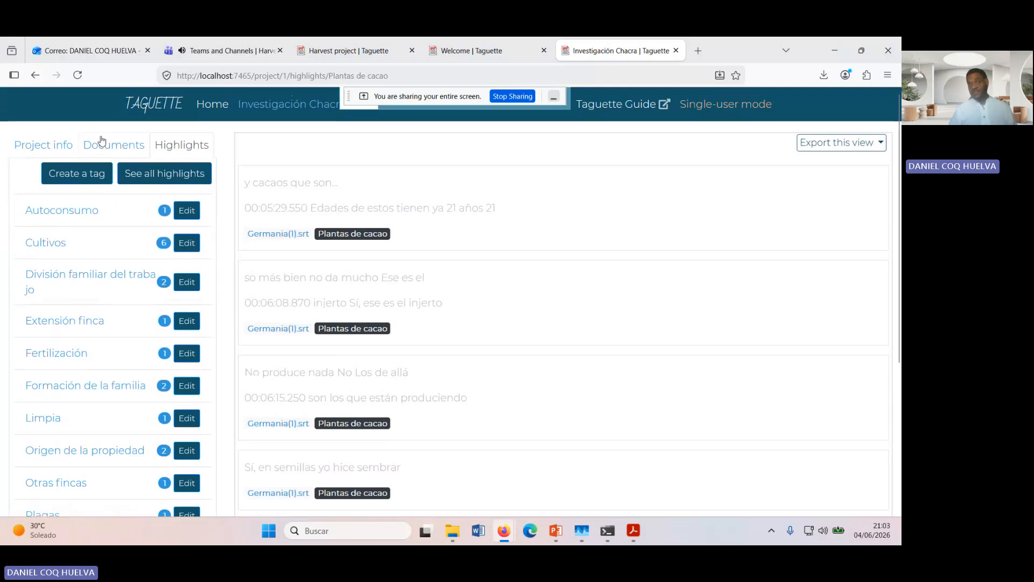
Step: Open the Investigación Chacra project information and export the whole project as a file
left_click(70, 150)
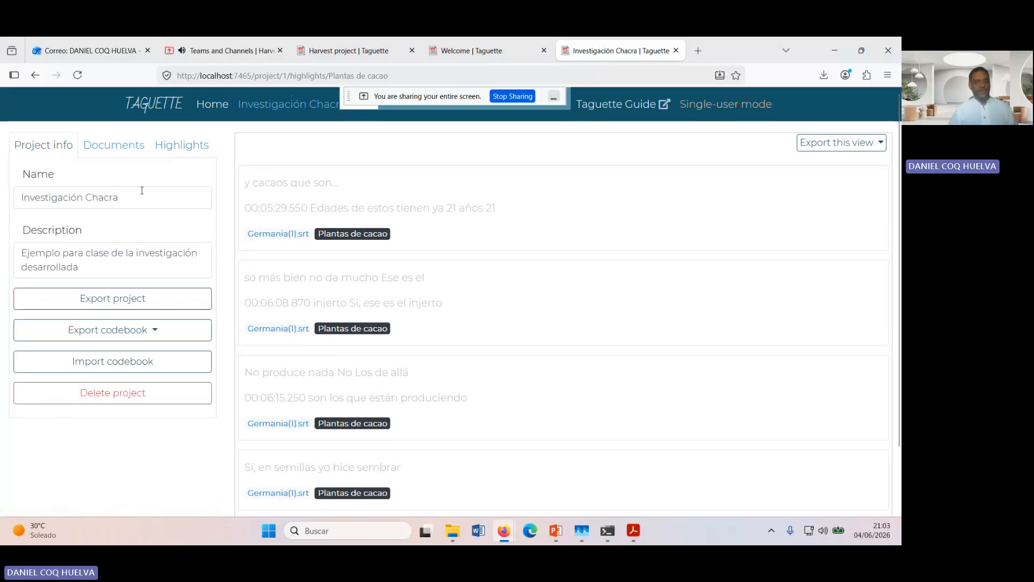
scroll(142, 194, "down", 2)
scroll(191, 242, "up", 2)
left_click(150, 300)
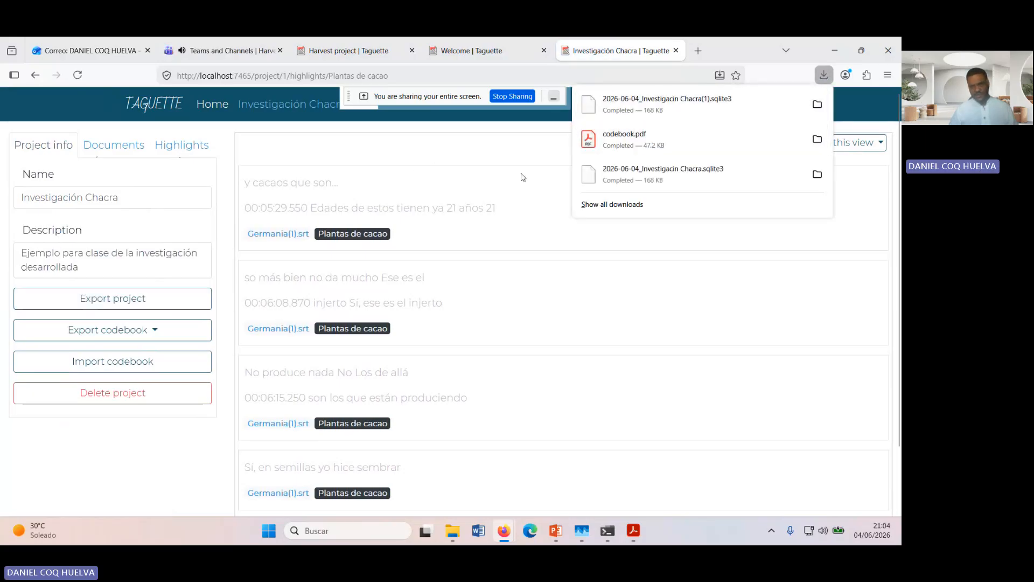
Step: Export the project's codebook as a PDF and look through its tags and descriptions in the browser copy
left_click(157, 336)
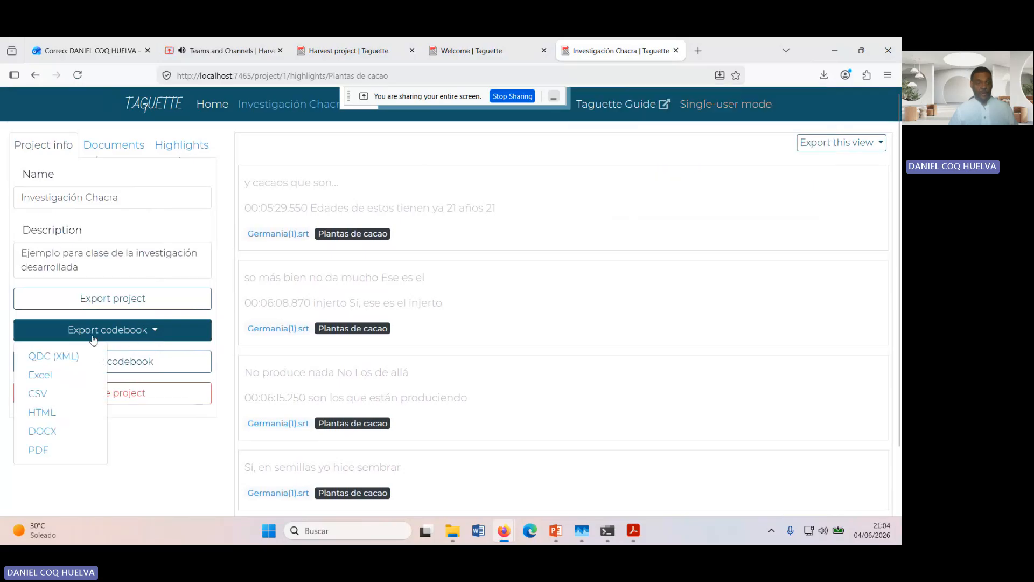
left_click(48, 449)
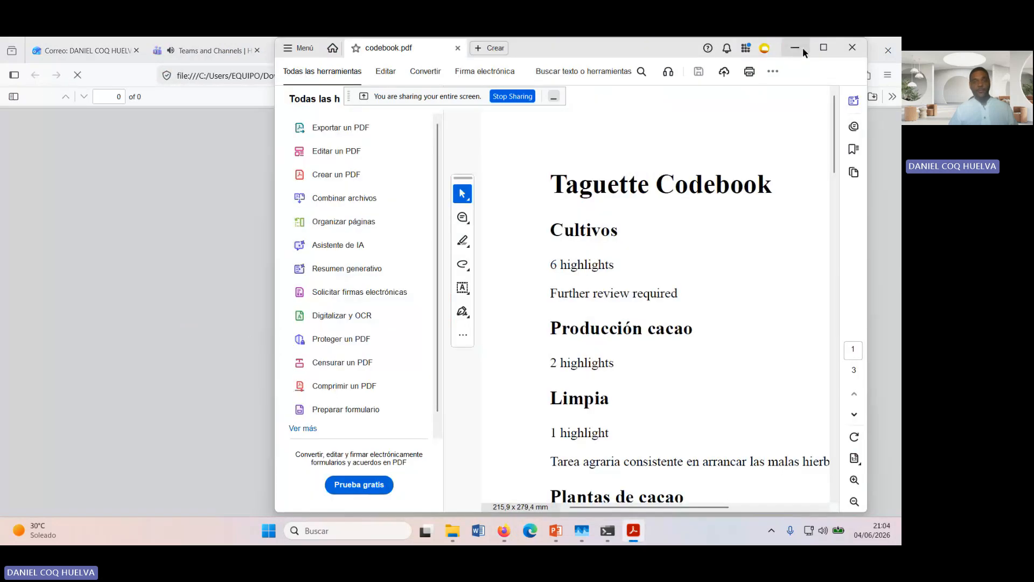
left_click(825, 47)
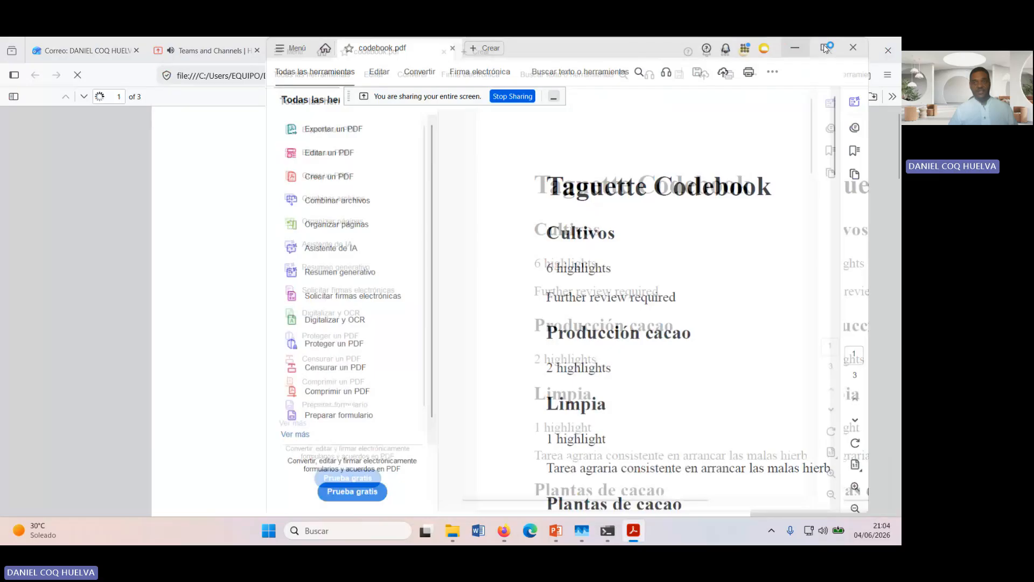
left_click(826, 48)
scroll(477, 235, "down", 10)
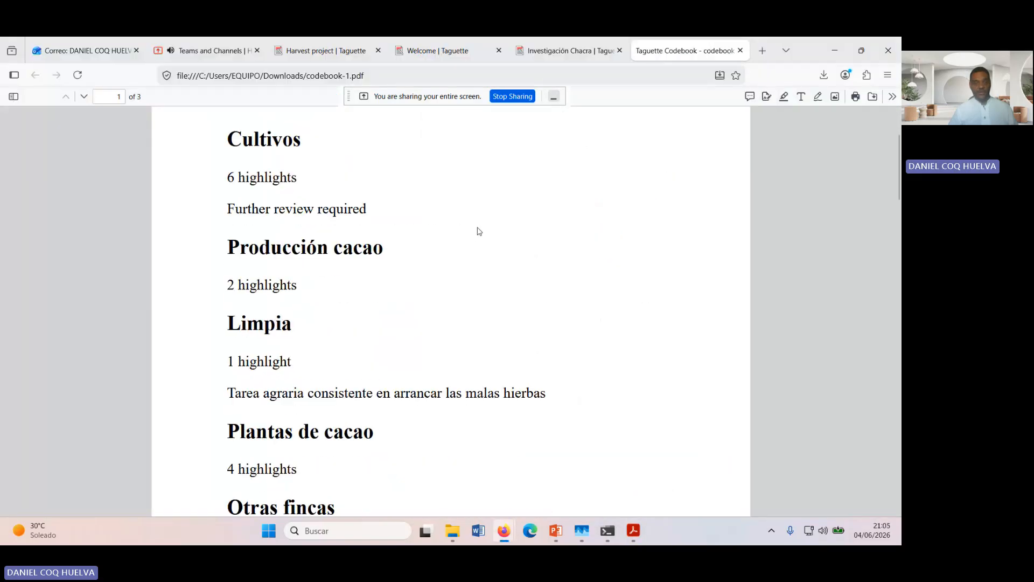
scroll(481, 229, "down", 10)
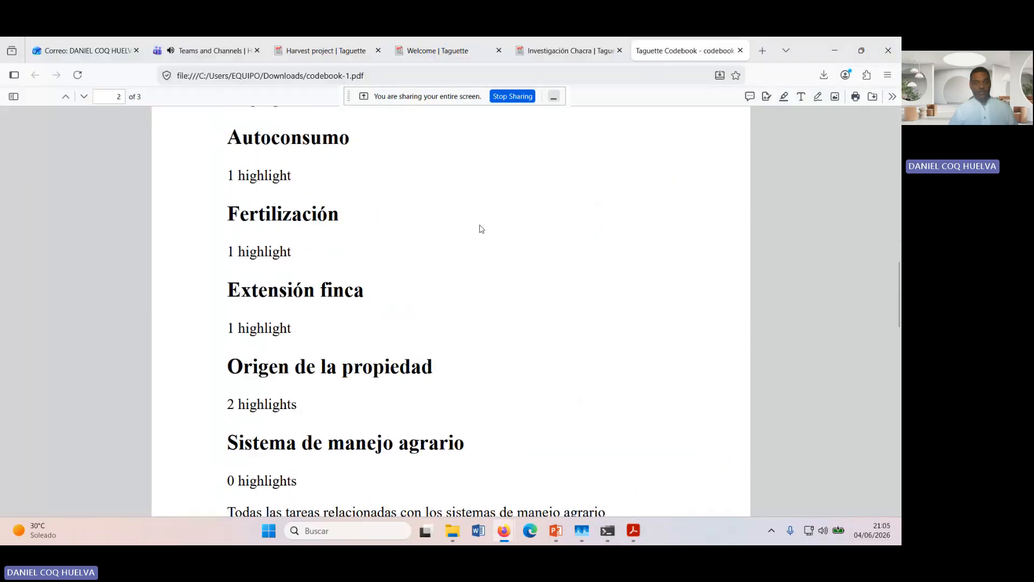